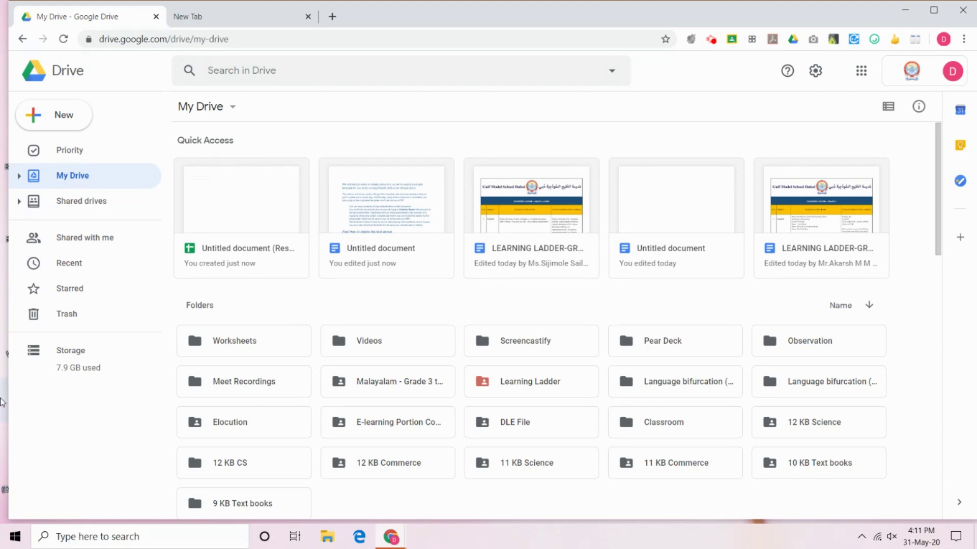
Create a blank Google Docs document from Drive and close it
{"action": "left_click", "coordinate": [82, 116]}
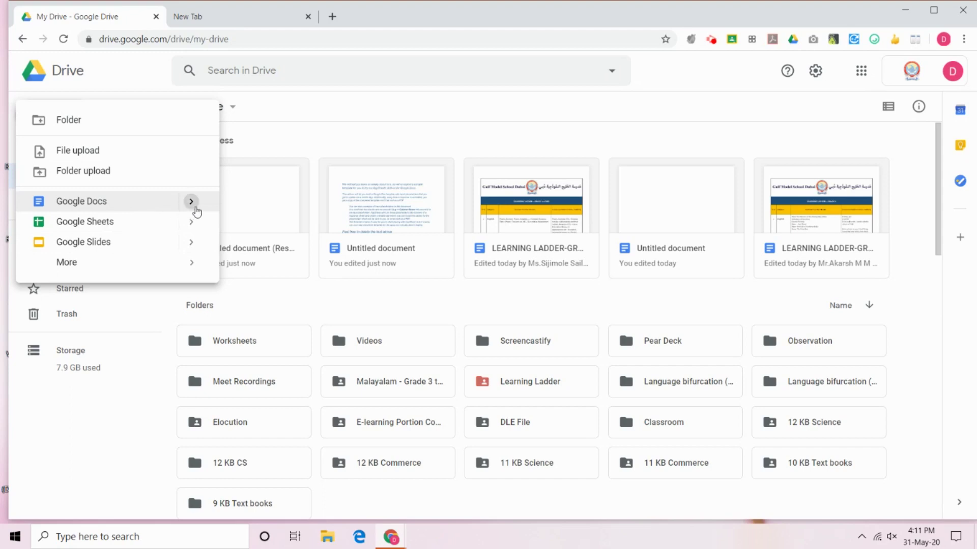
{"action": "left_click", "coordinate": [146, 207]}
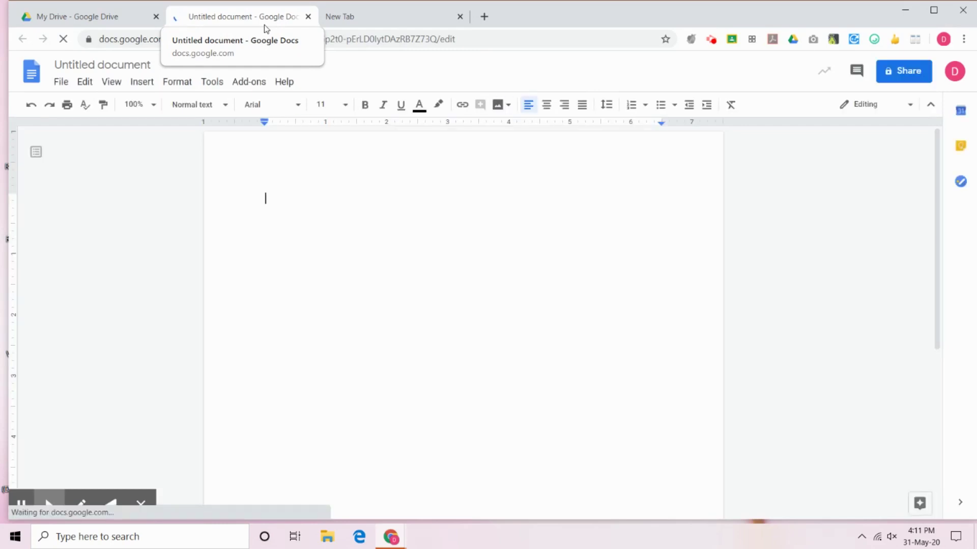
{"action": "left_click", "coordinate": [308, 17]}
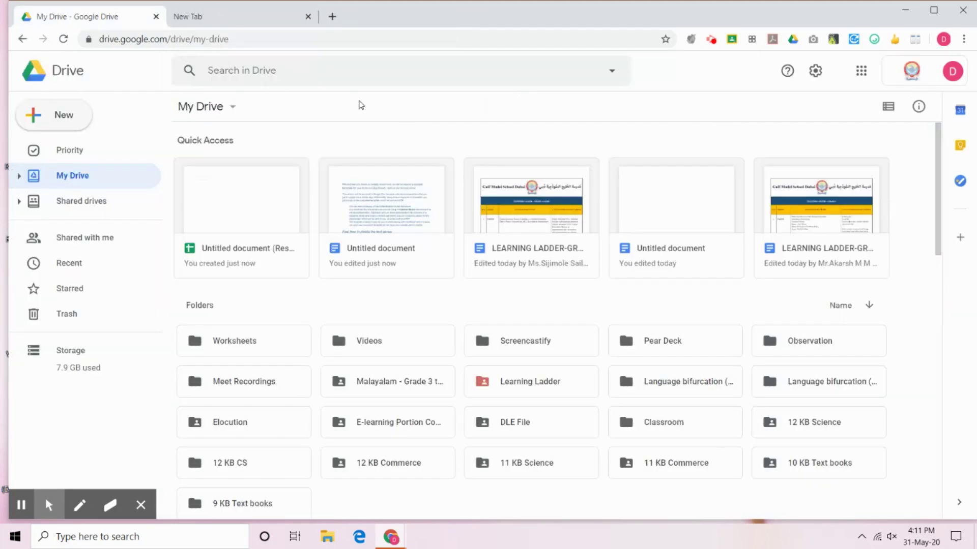
Create a blank Google Docs document in the empty browser tab using the docs.new address
{"action": "left_click", "coordinate": [202, 19]}
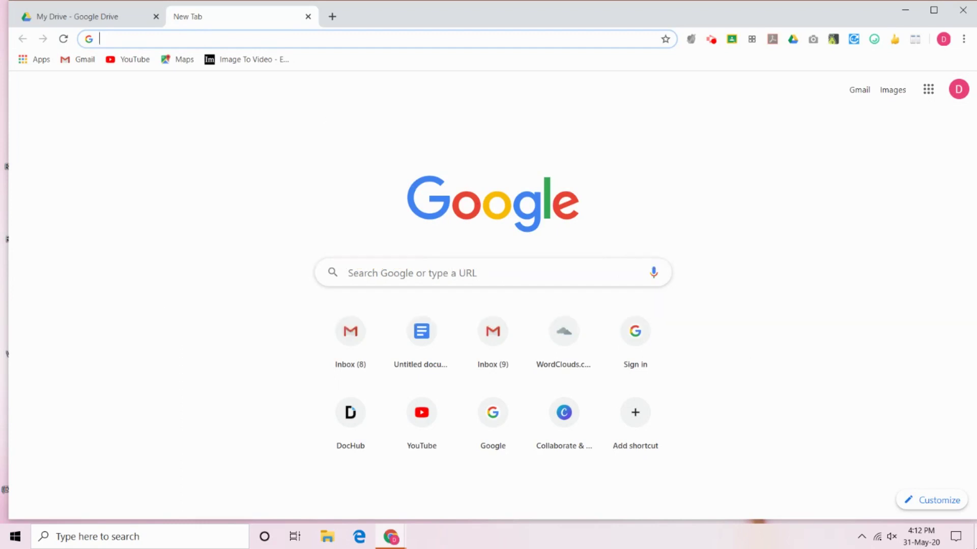
{"action": "type", "text": "doc"}
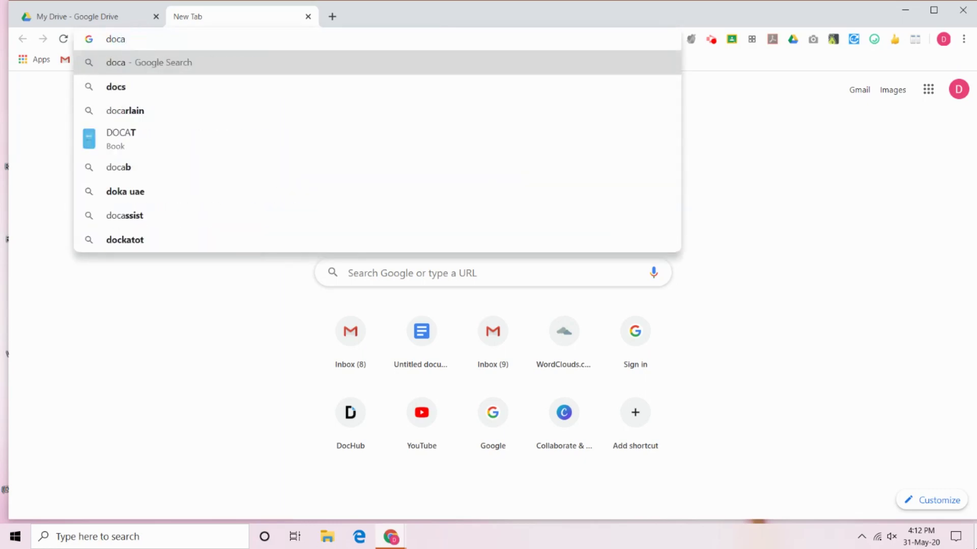
{"action": "type", "text": "s"}
{"action": "type", "text": ".ne"}
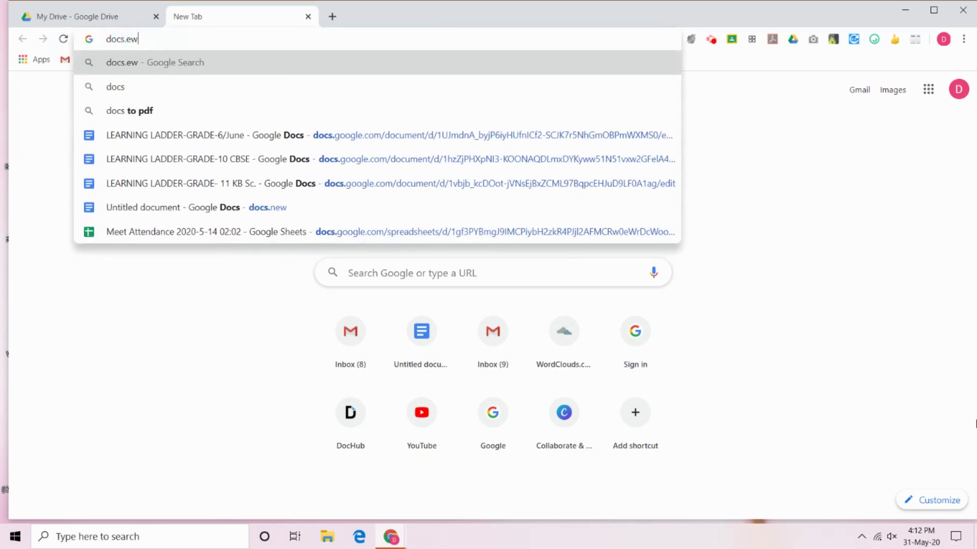
{"action": "key", "text": "BackSpace"}
{"action": "key", "text": "BackSpace"}
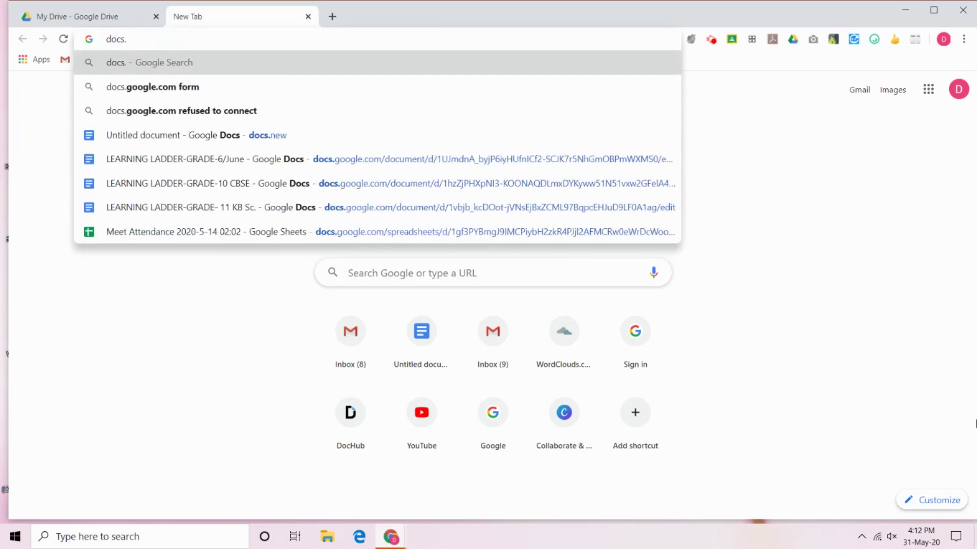
{"action": "type", "text": "new"}
{"action": "key", "text": "Return"}
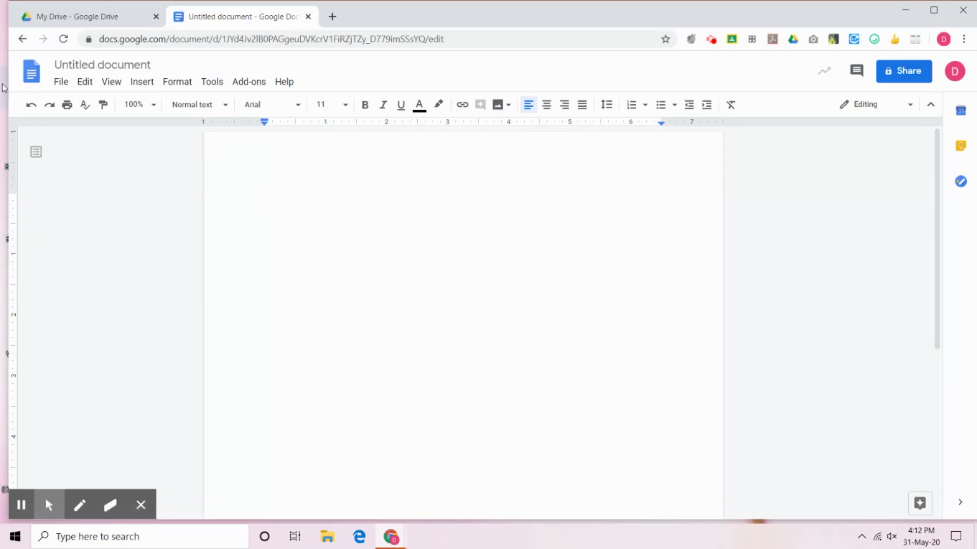
Create a blank Google Sheets spreadsheet in a new browser tab using the sheets.new address
{"action": "left_click", "coordinate": [333, 18]}
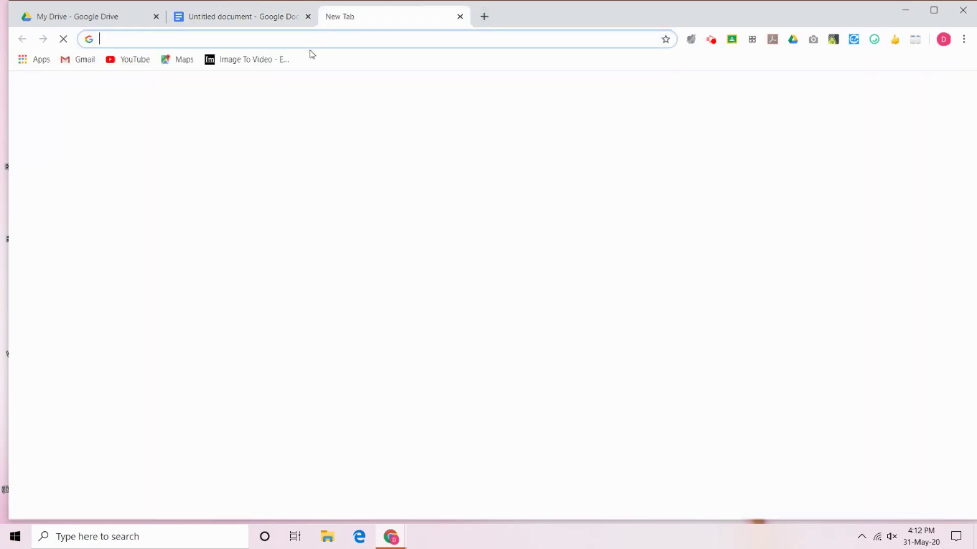
{"action": "type", "text": "sh"}
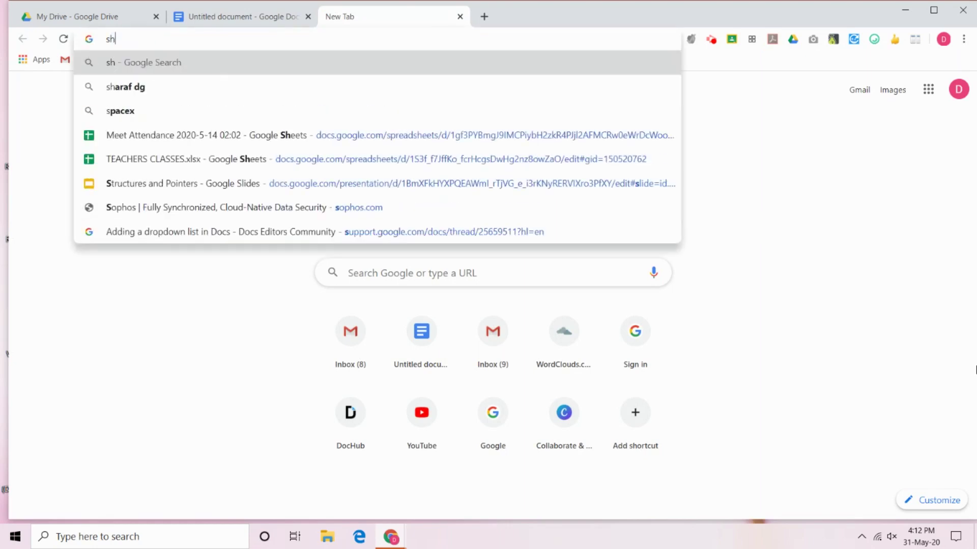
{"action": "type", "text": "eets.new"}
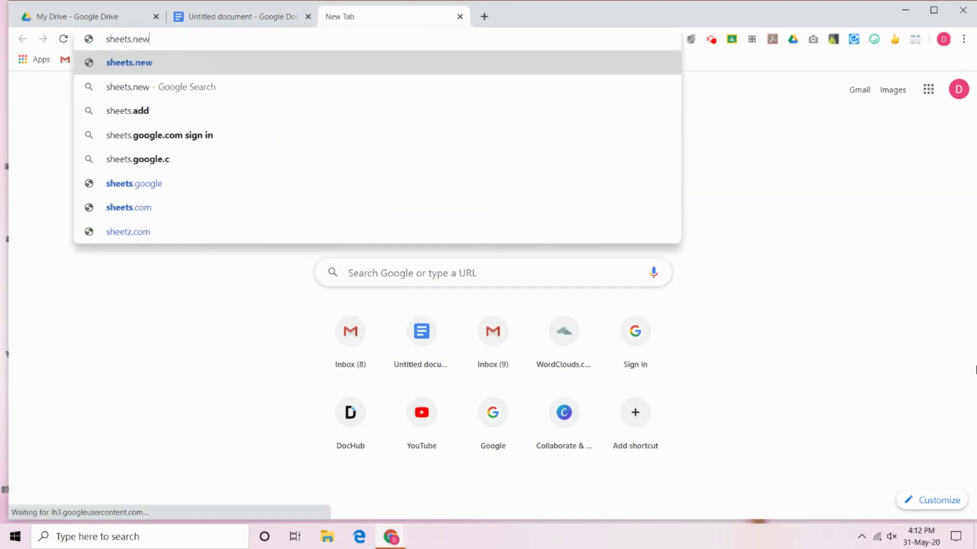
{"action": "key", "text": "Return"}
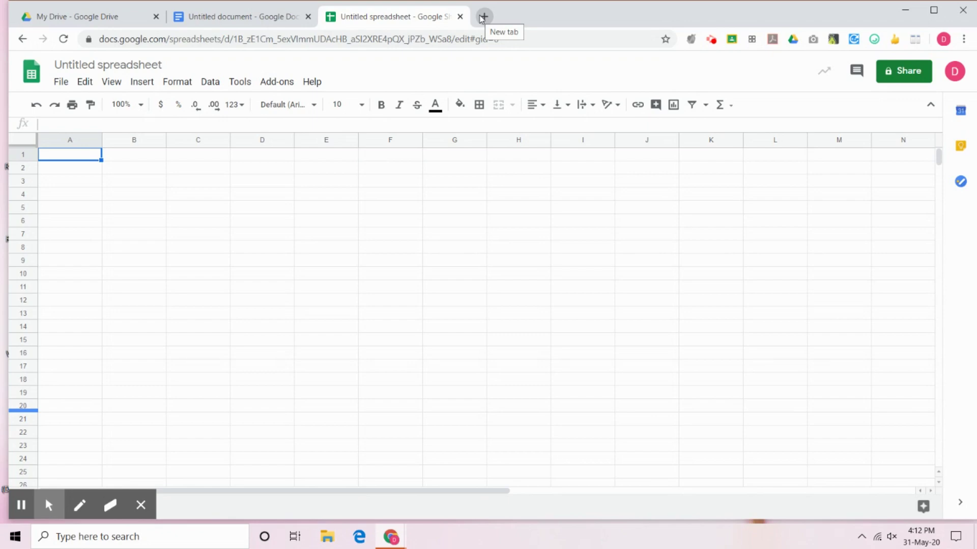
Create a blank Google Slides presentation in a new browser tab using the deck.new address
{"action": "left_click", "coordinate": [482, 17]}
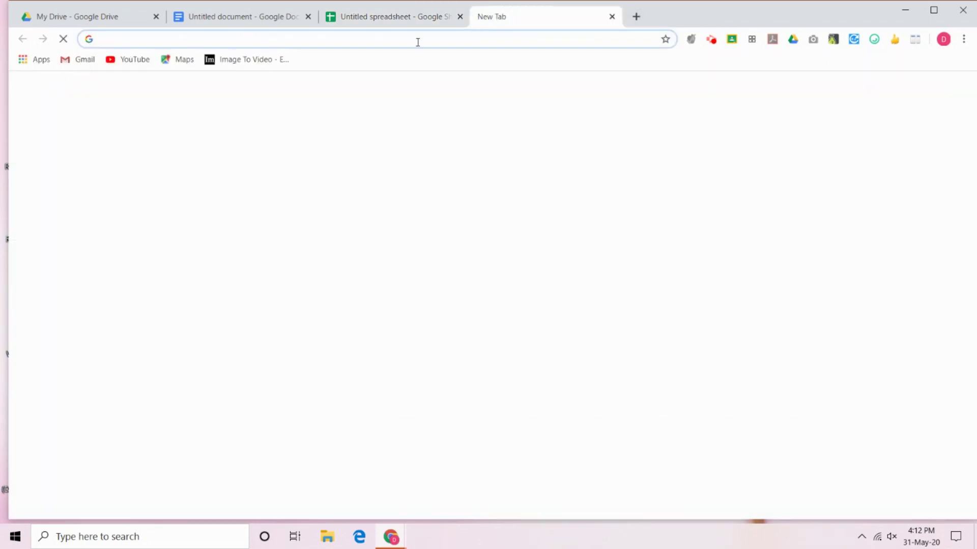
{"action": "type", "text": "de"}
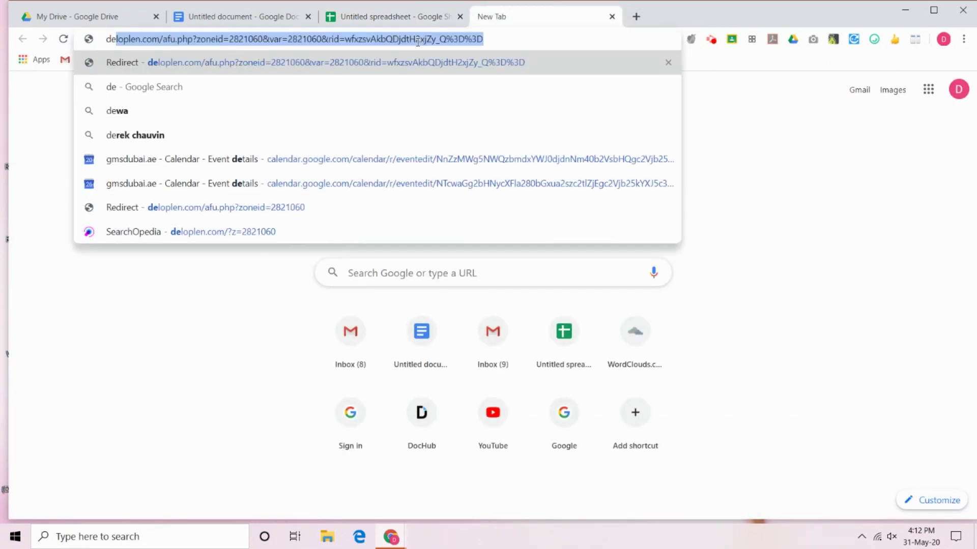
{"action": "type", "text": "ck.new"}
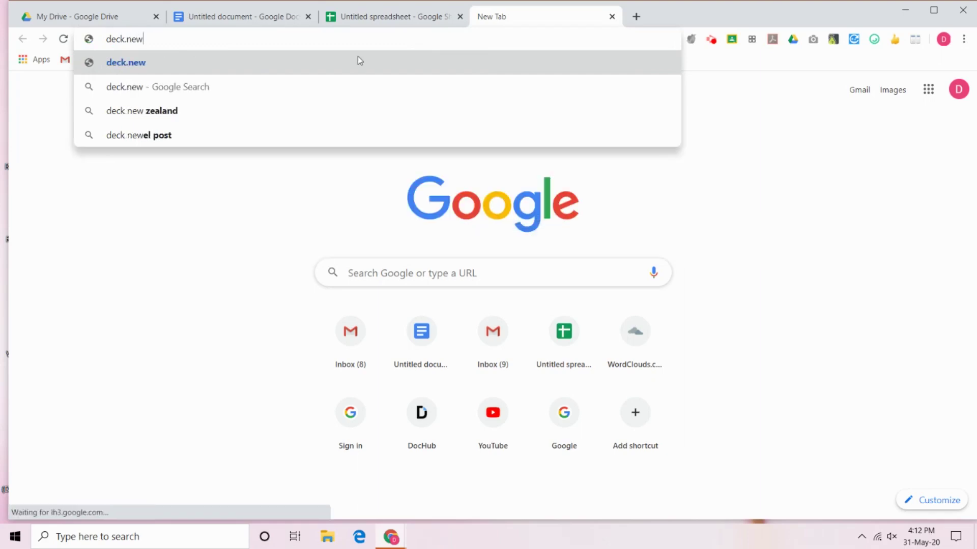
{"action": "key", "text": "Return"}
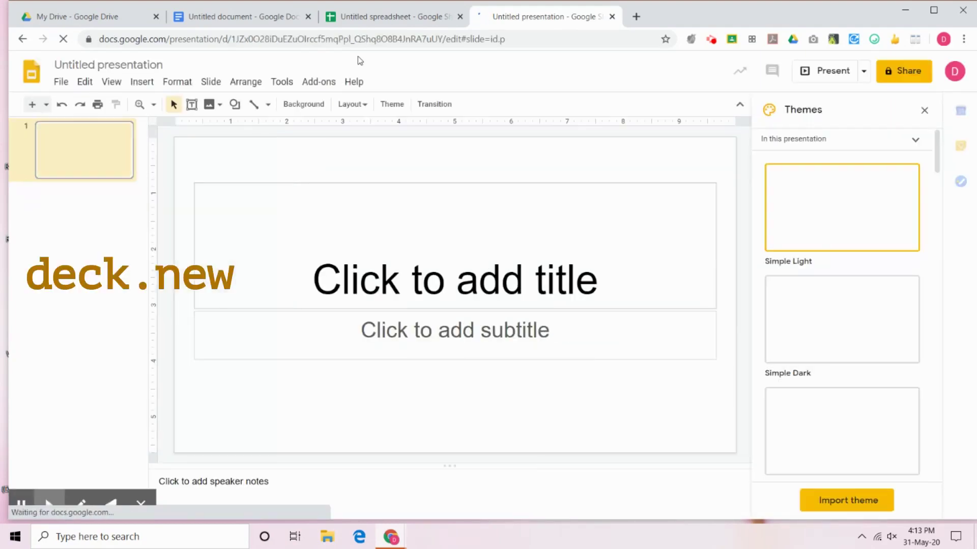
Create a blank Google Forms form in a new browser tab using form.new and dismiss the tour offer
{"action": "left_click", "coordinate": [636, 17]}
{"action": "type", "text": "fo"}
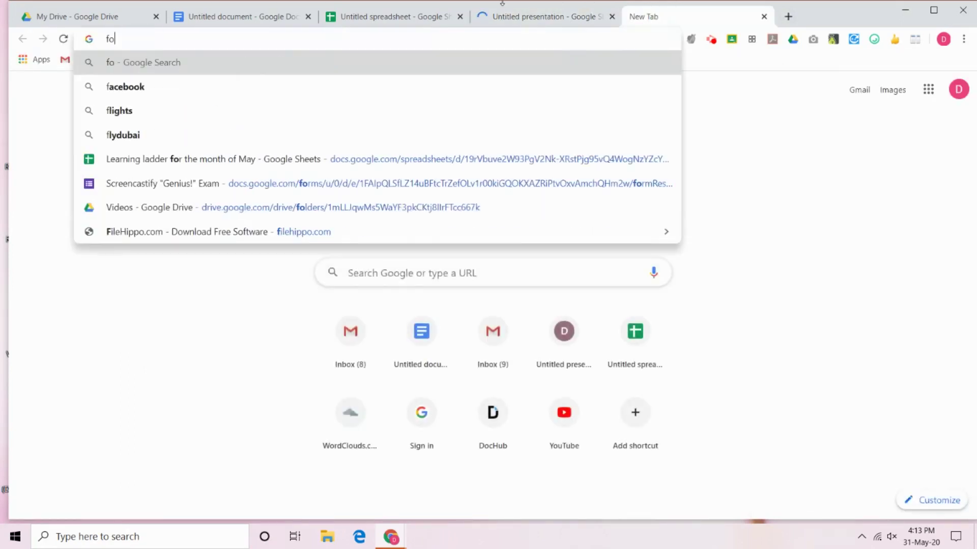
{"action": "type", "text": "rm.new"}
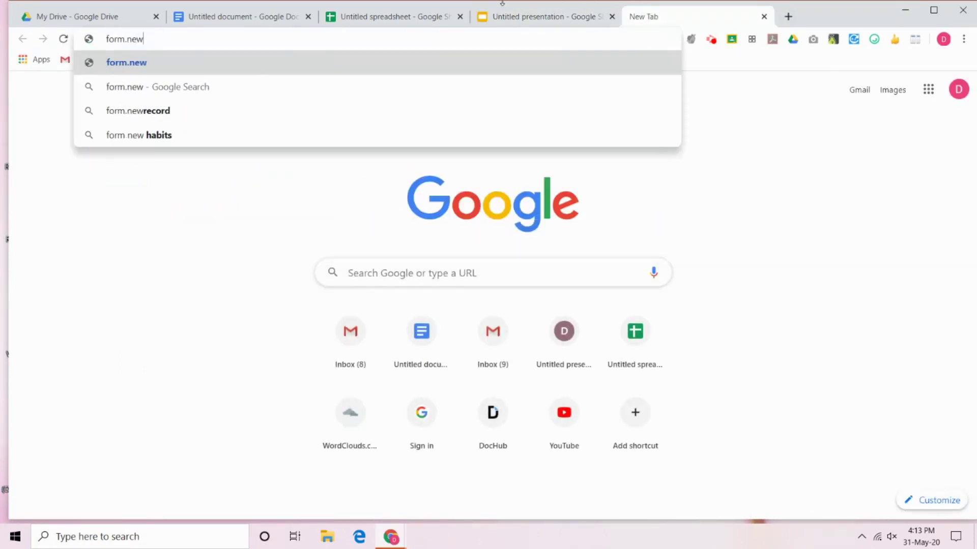
{"action": "key", "text": "Return"}
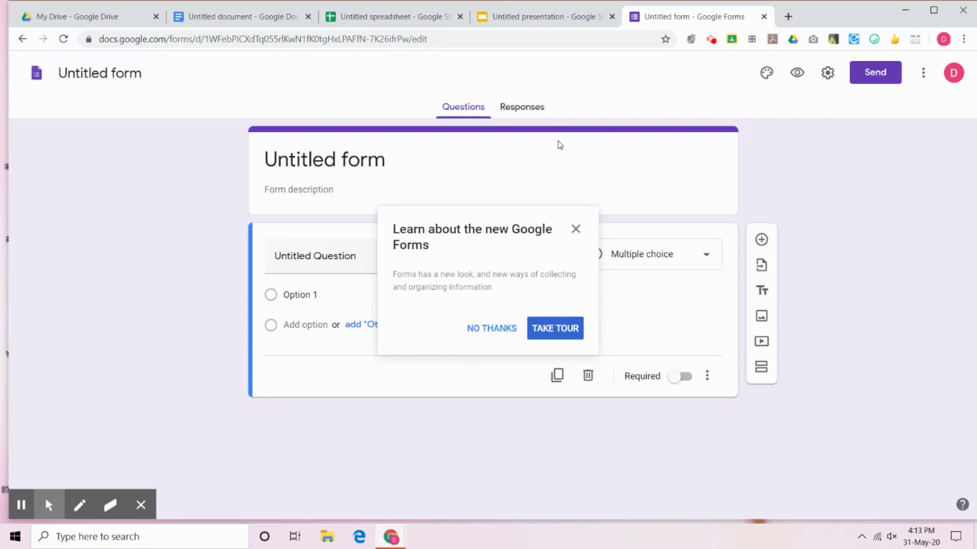
{"action": "left_click", "coordinate": [576, 231]}
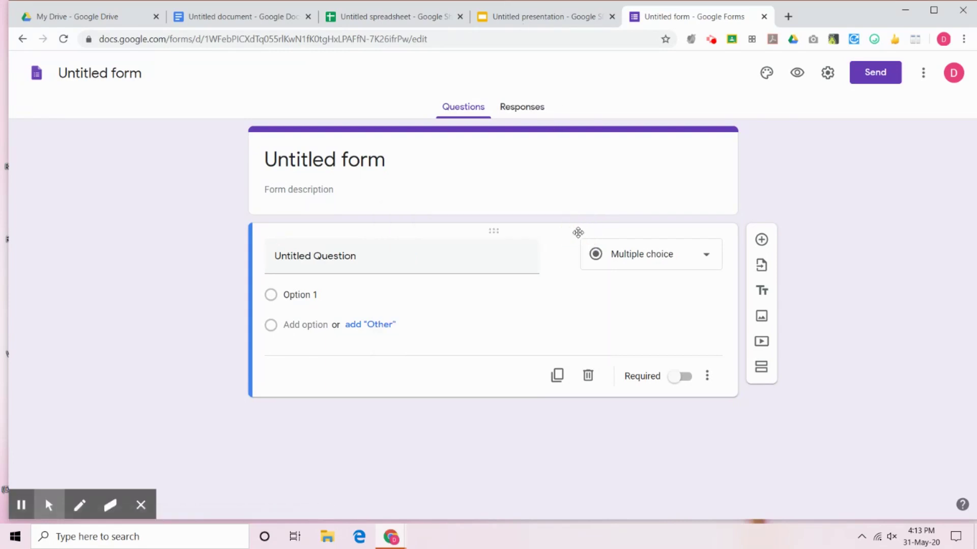
Allow microphone access and dictate "in Google Docs and select voice typing then click on the microphone simple ok" into the untitled document with voice typing
{"action": "left_click", "coordinate": [232, 20]}
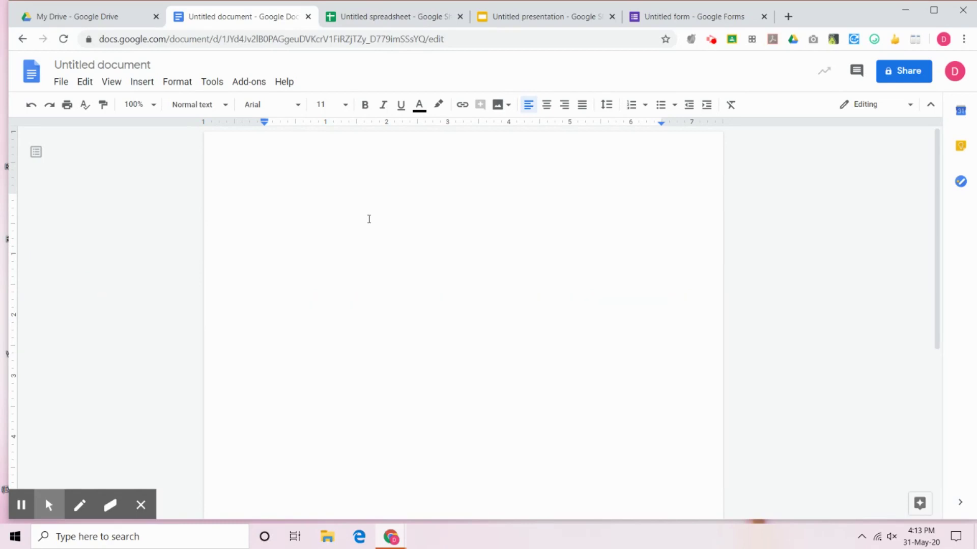
{"action": "left_click", "coordinate": [208, 83]}
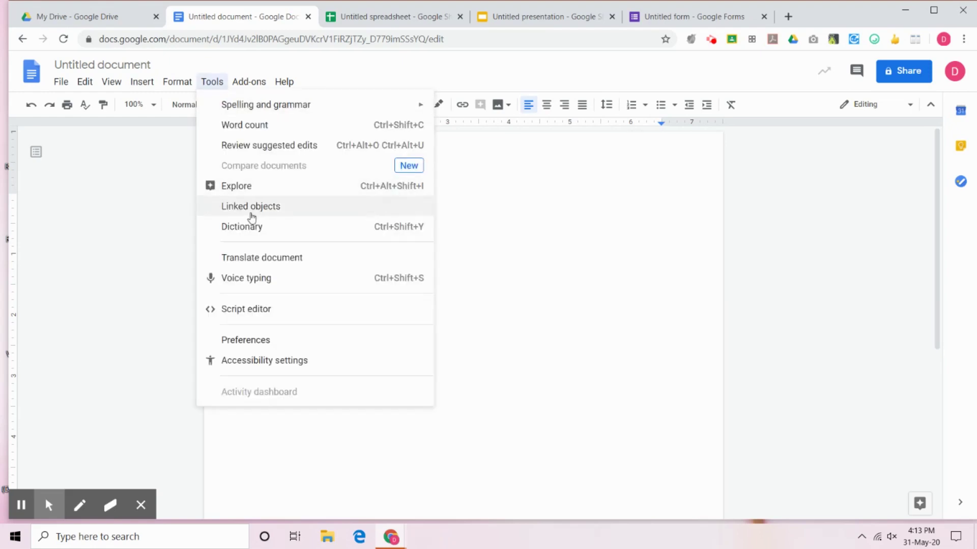
{"action": "left_click", "coordinate": [264, 284]}
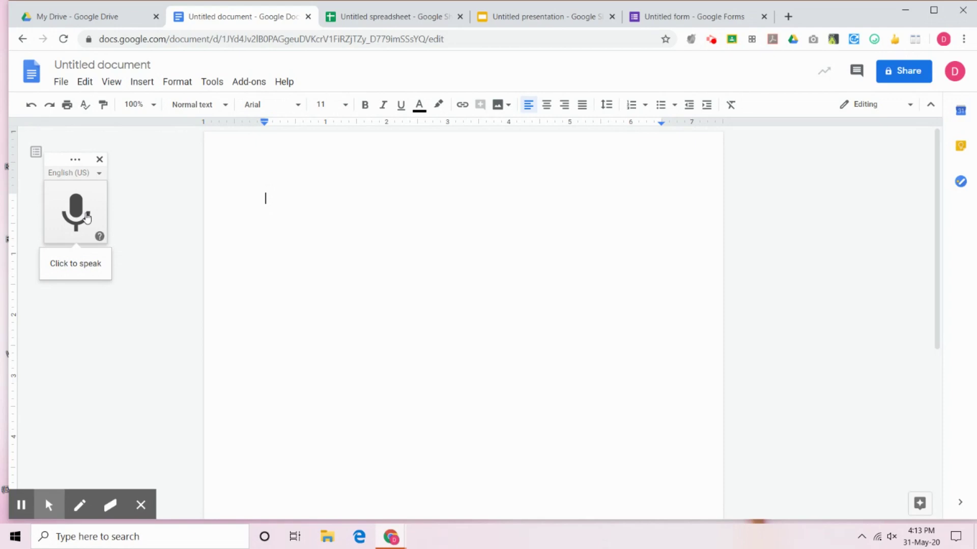
{"action": "left_click", "coordinate": [87, 217]}
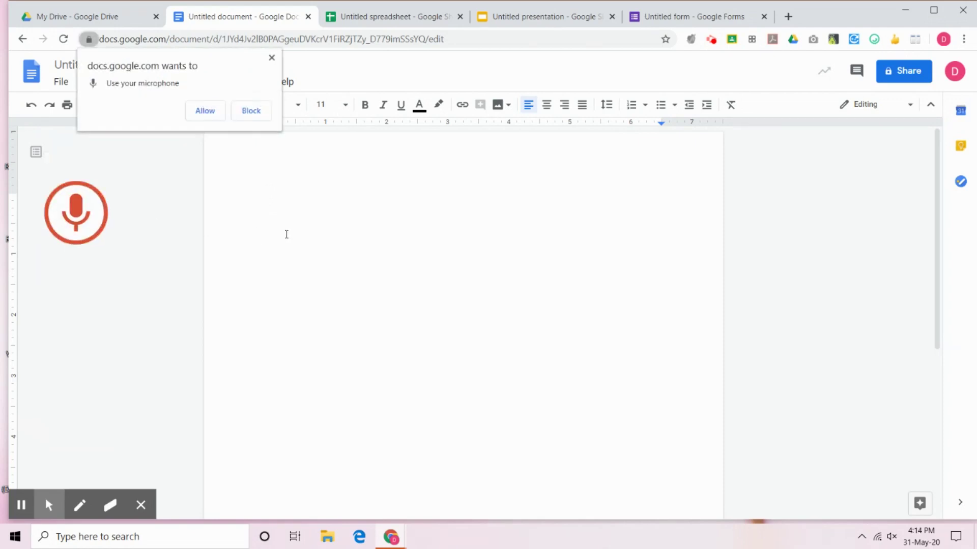
{"action": "left_click", "coordinate": [206, 112]}
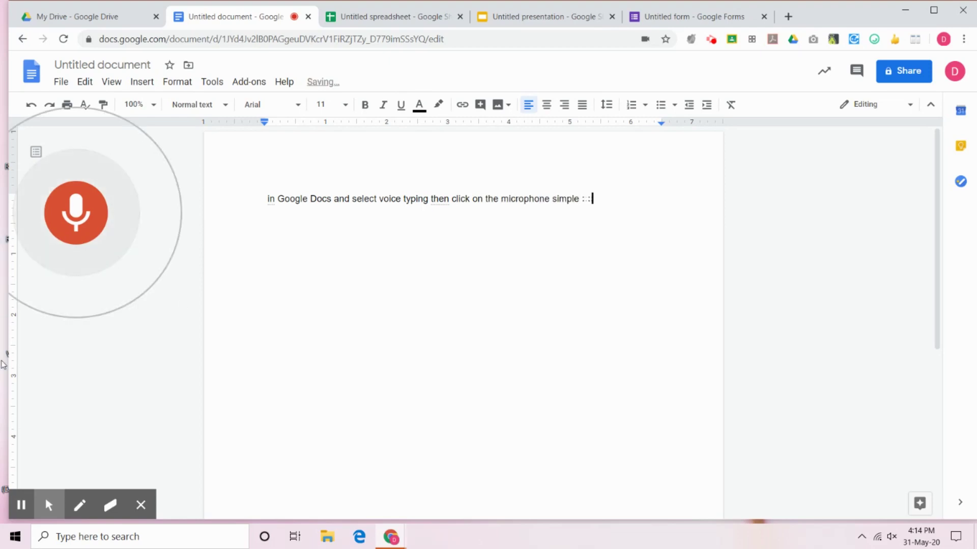
{"action": "left_click", "coordinate": [84, 229]}
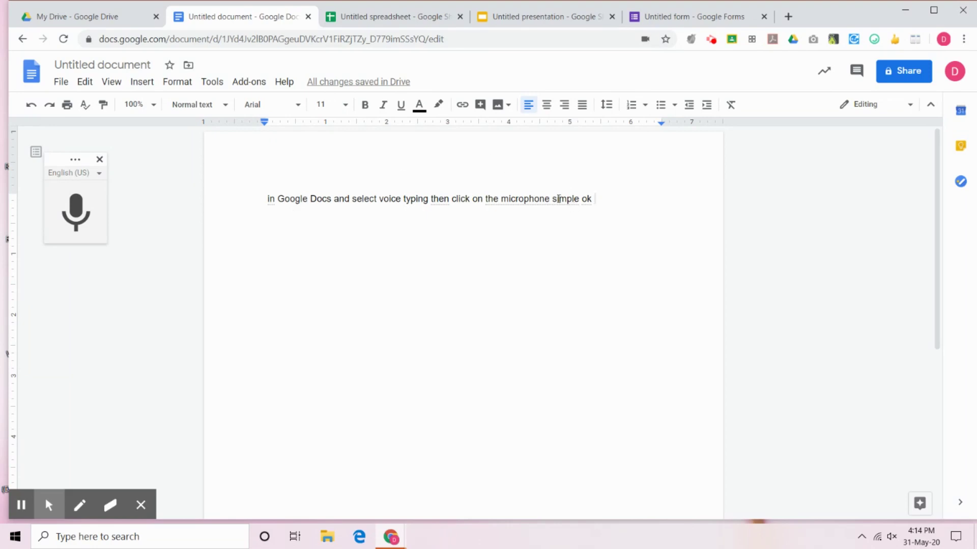
Replace the misheard word "simple" with "symbol" in the dictated sentence
{"action": "left_click_drag", "start_coordinate": [552, 199], "coordinate": [579, 199]}
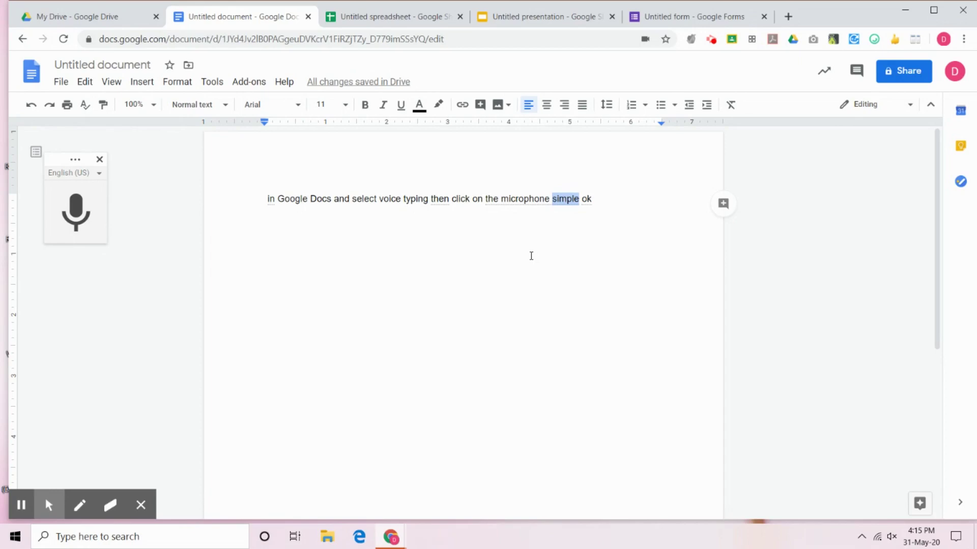
{"action": "type", "text": "symb"}
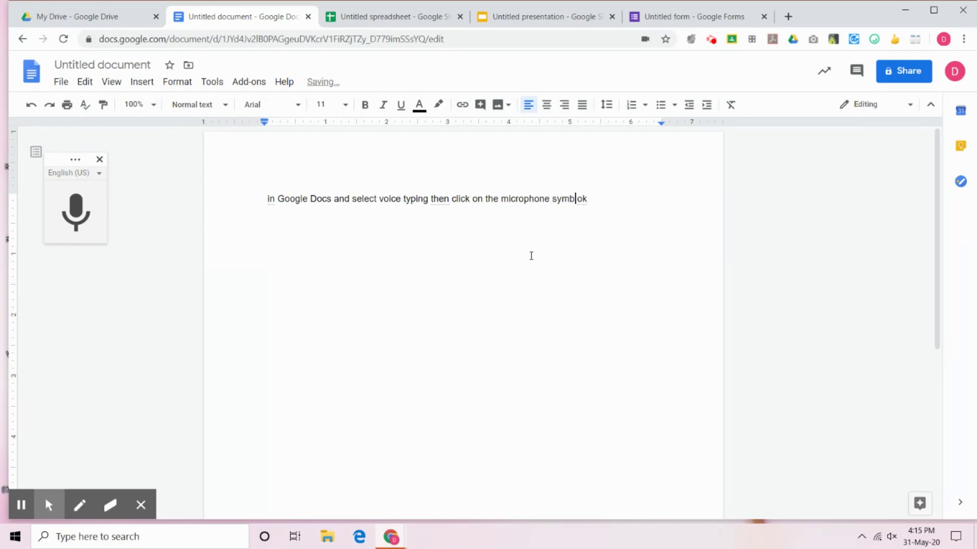
{"action": "type", "text": "ol o"}
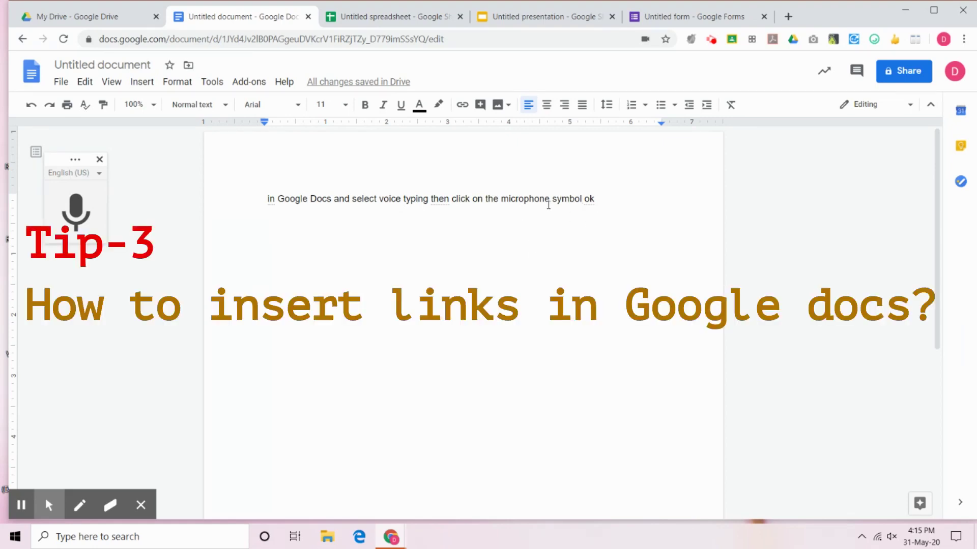
Link the word "symbol" in the dictated sentence to the web address of the untitled Slides presentation
{"action": "left_click_drag", "start_coordinate": [550, 199], "coordinate": [582, 199]}
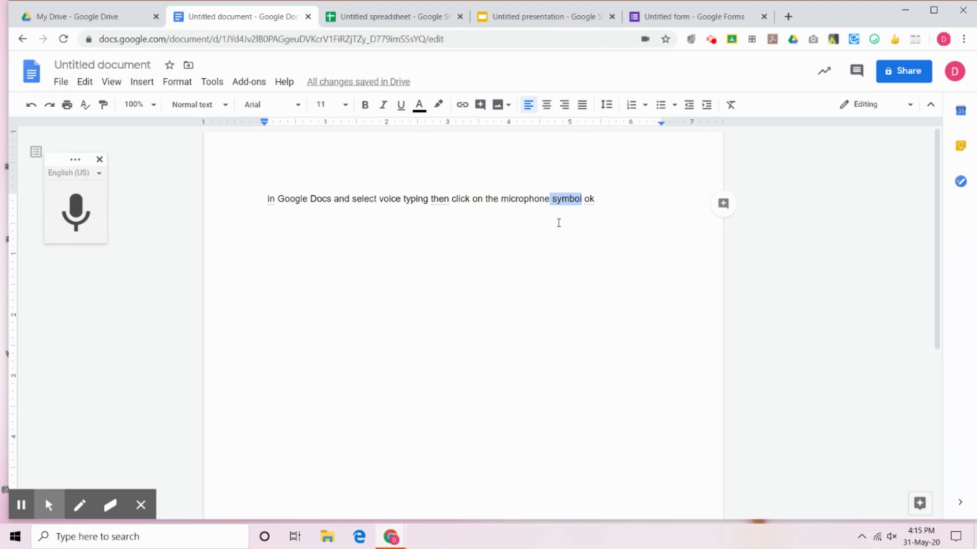
{"action": "right_click", "coordinate": [575, 200]}
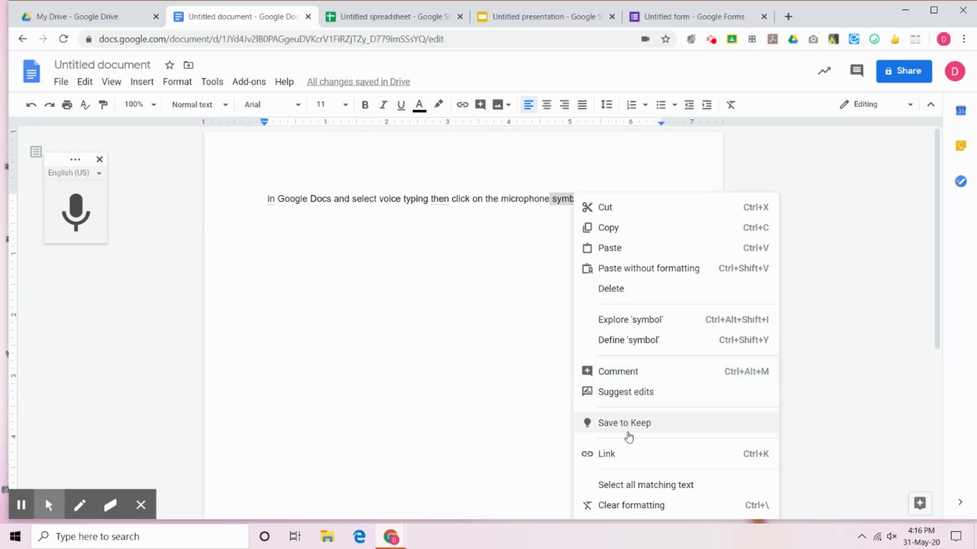
{"action": "left_click", "coordinate": [623, 461]}
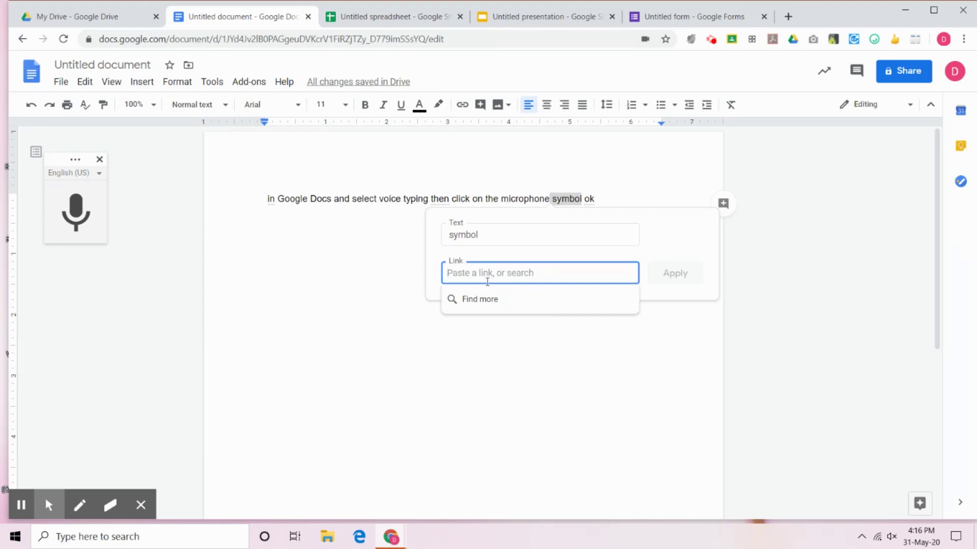
{"action": "left_click", "coordinate": [554, 16]}
{"action": "left_click", "coordinate": [525, 44]}
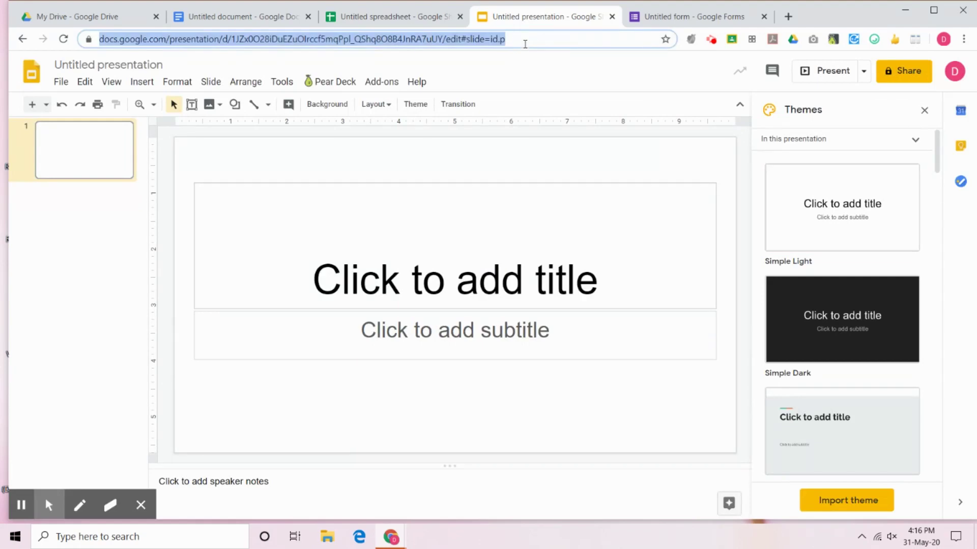
{"action": "left_click", "coordinate": [262, 17]}
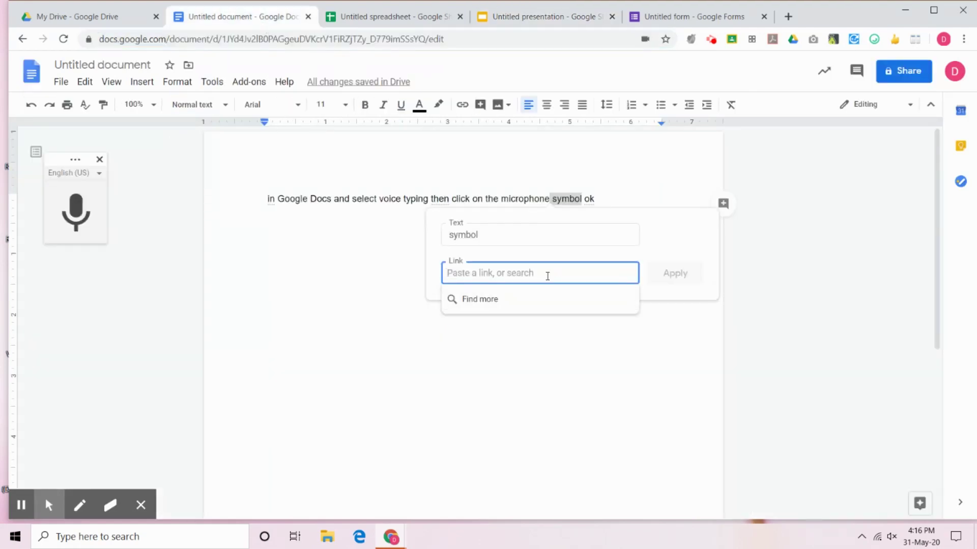
{"action": "key", "text": "ctrl+v"}
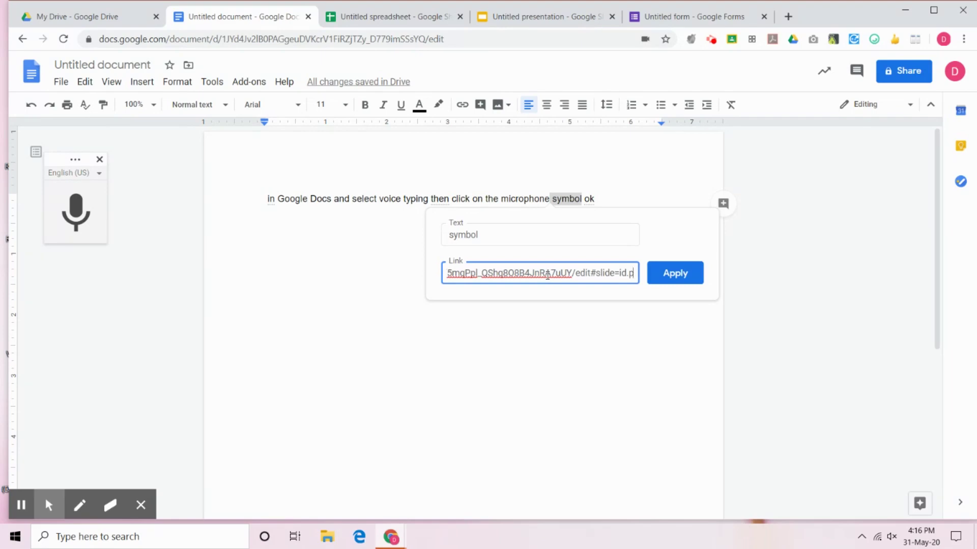
{"action": "left_click", "coordinate": [678, 277]}
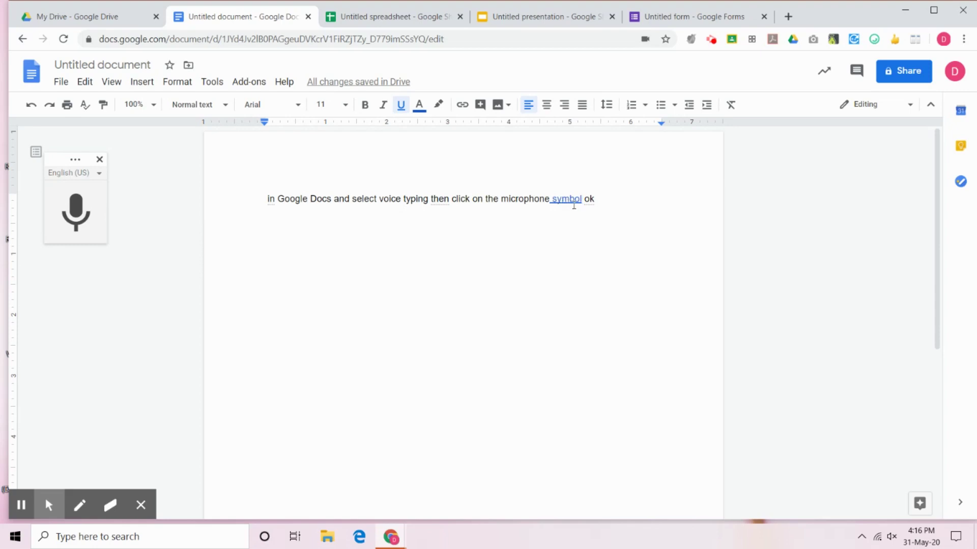
Test the link on "symbol" by opening its target presentation, close that copy and return to the document
{"action": "left_click_drag", "start_coordinate": [561, 199], "coordinate": [571, 199]}
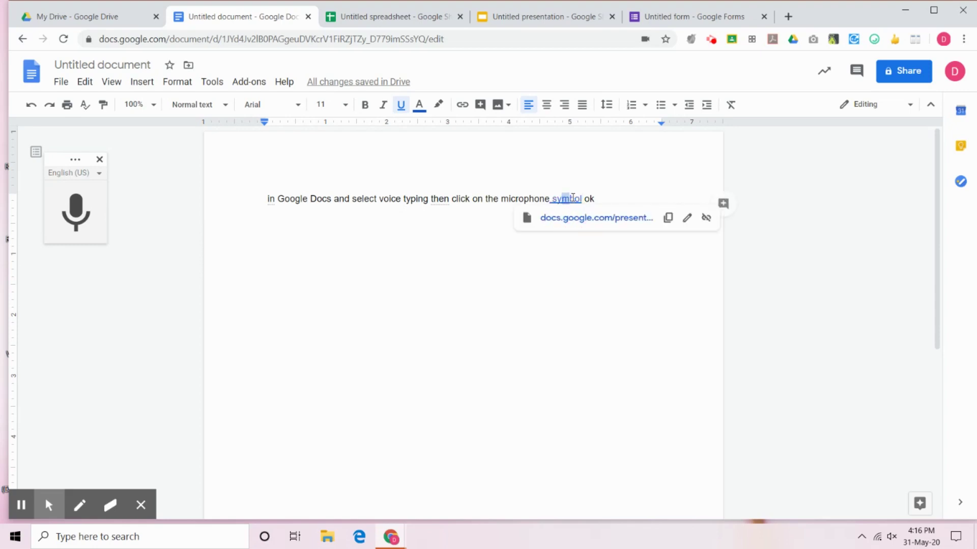
{"action": "left_click", "coordinate": [570, 199]}
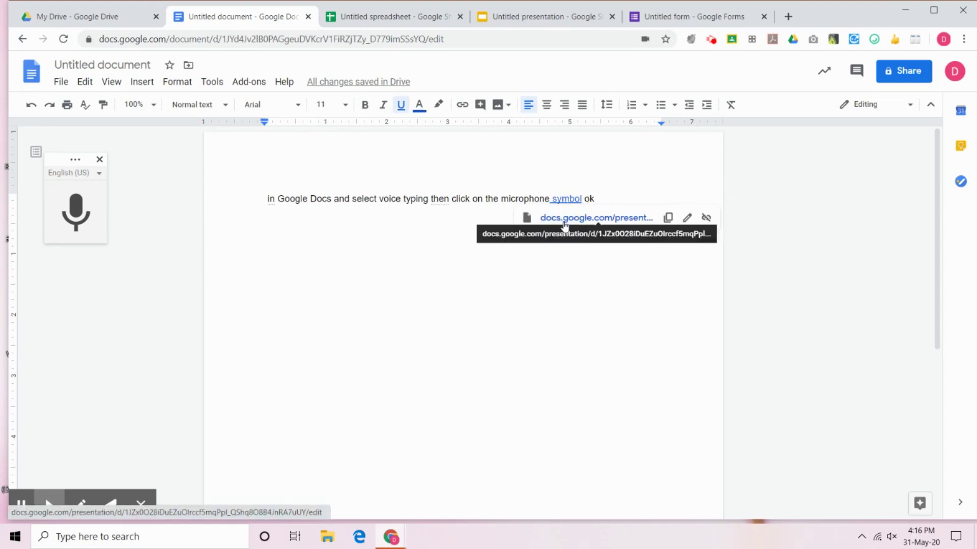
{"action": "left_click", "coordinate": [565, 218]}
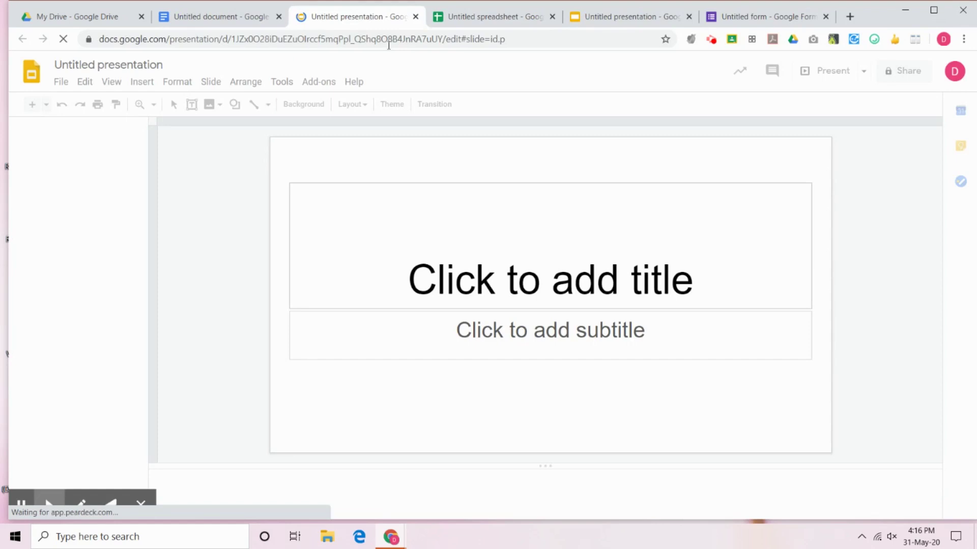
{"action": "left_click", "coordinate": [415, 16]}
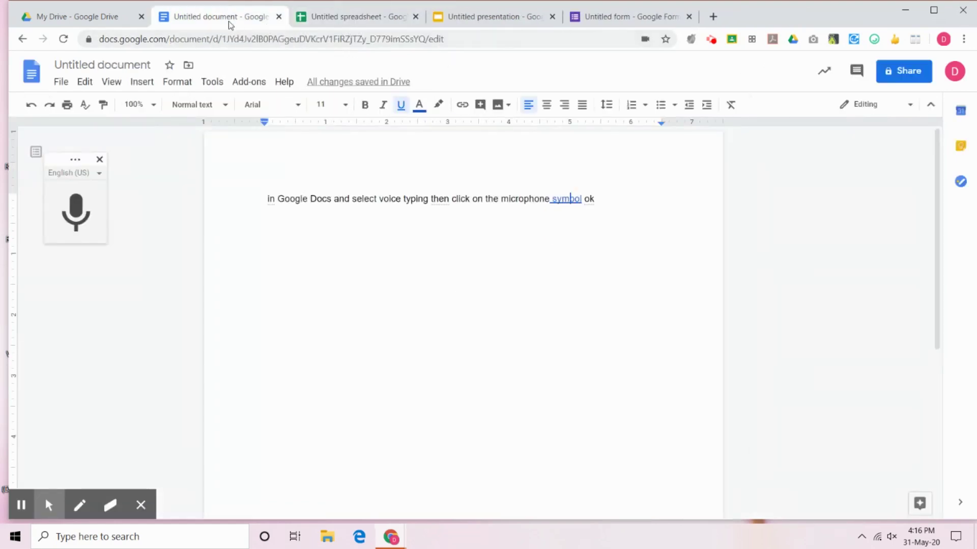
{"action": "left_click", "coordinate": [613, 206]}
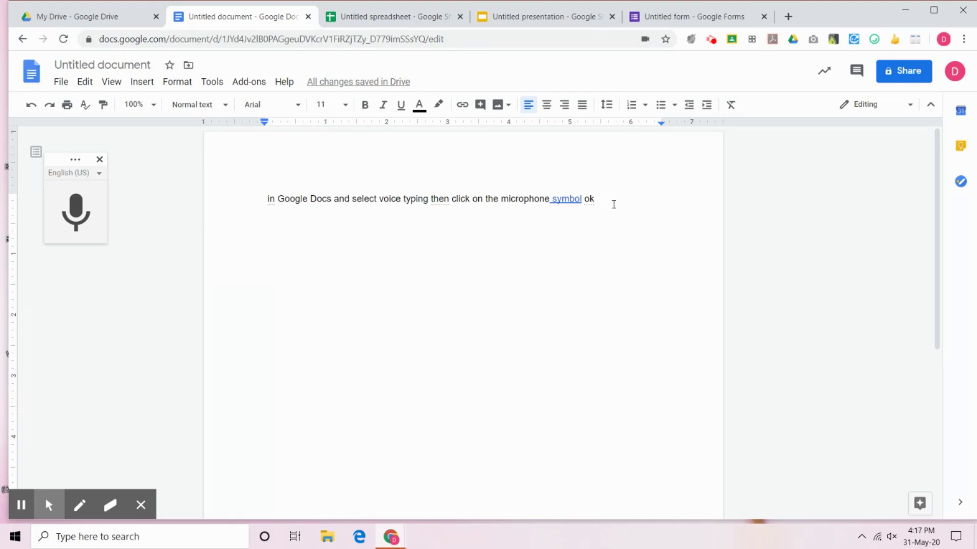
Switch to My Drive and change the color of the 12 KB Commerce folder to bright red
{"action": "left_click", "coordinate": [102, 23]}
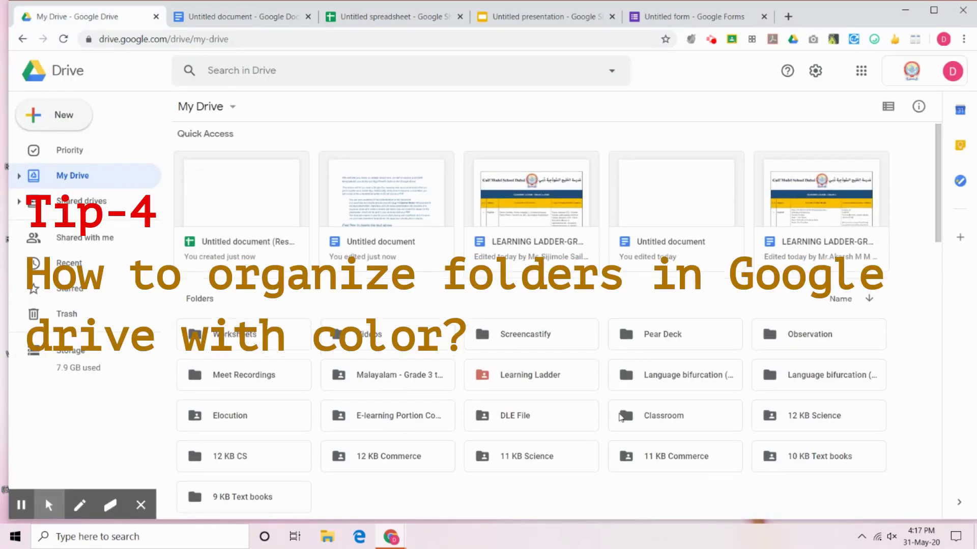
{"action": "scroll", "coordinate": [621, 417], "scroll_direction": "down", "scroll_amount": 3}
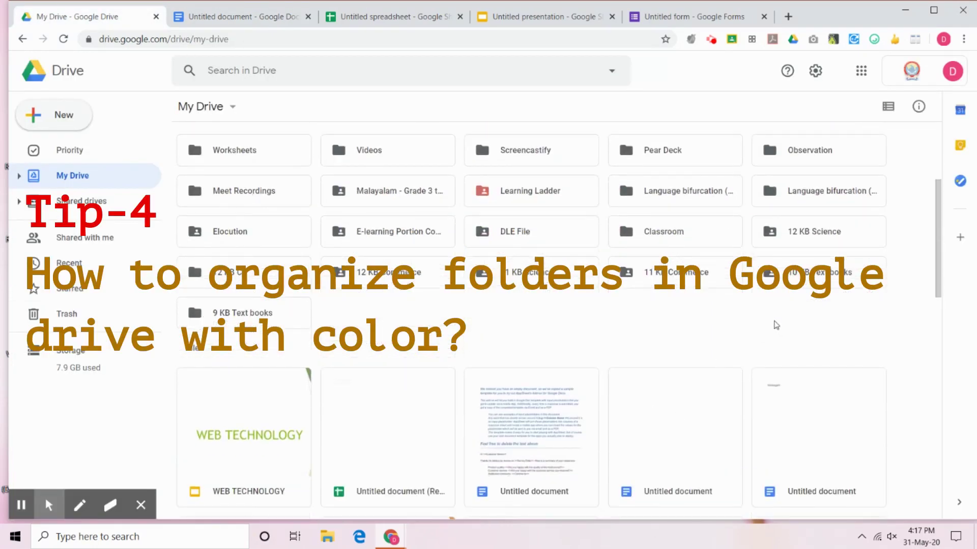
{"action": "scroll", "coordinate": [776, 326], "scroll_direction": "up", "scroll_amount": 1}
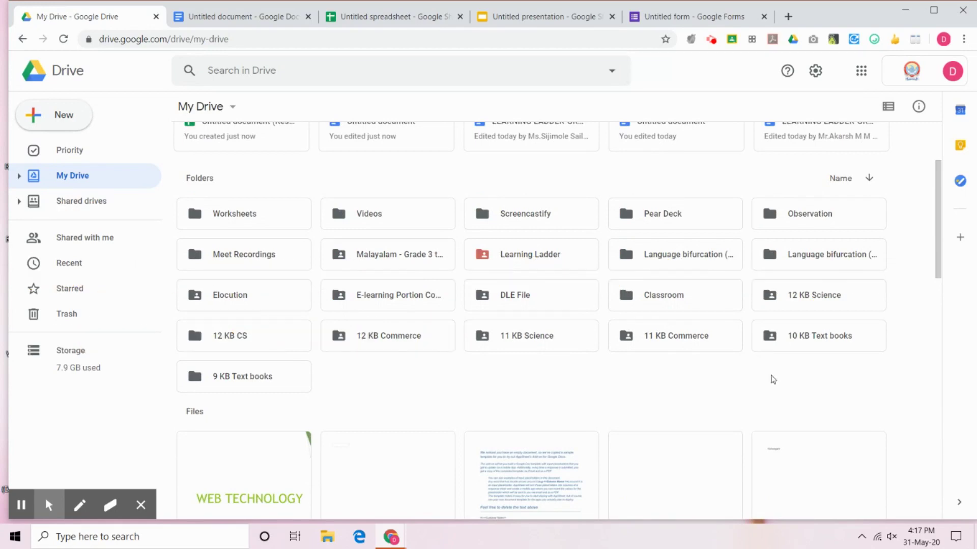
{"action": "scroll", "coordinate": [773, 379], "scroll_direction": "down", "scroll_amount": 2}
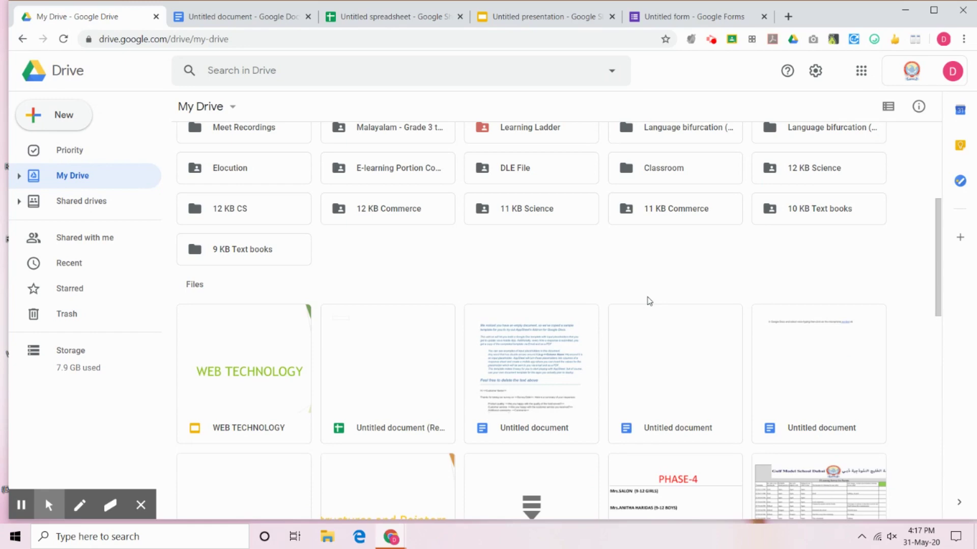
{"action": "left_click", "coordinate": [405, 218]}
{"action": "right_click", "coordinate": [405, 218]}
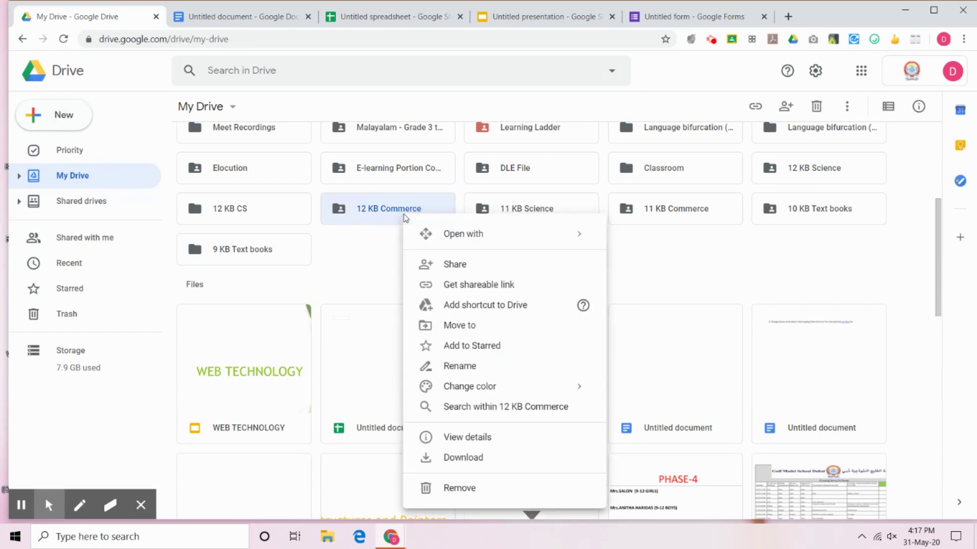
{"action": "mouse_move", "coordinate": [552, 388]}
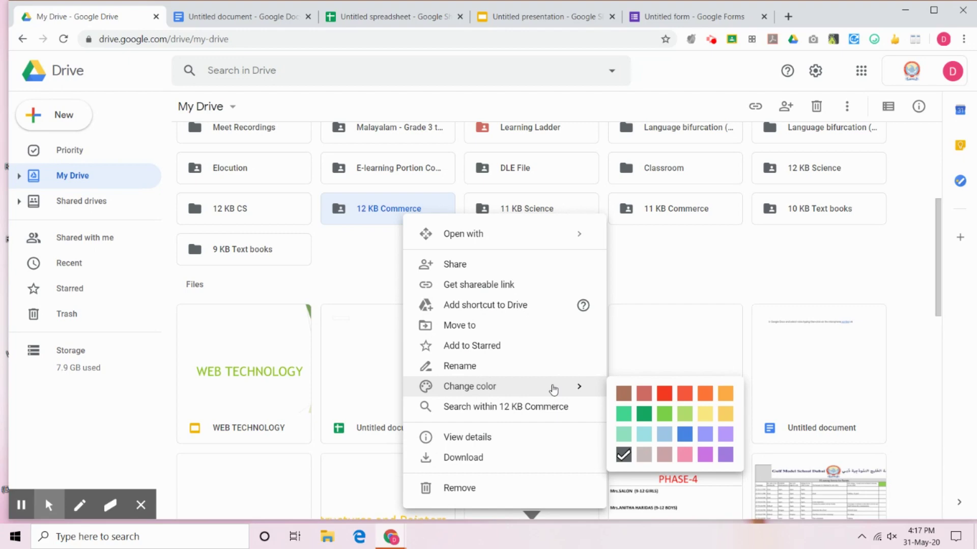
{"action": "left_click", "coordinate": [670, 397]}
{"action": "left_click", "coordinate": [555, 270]}
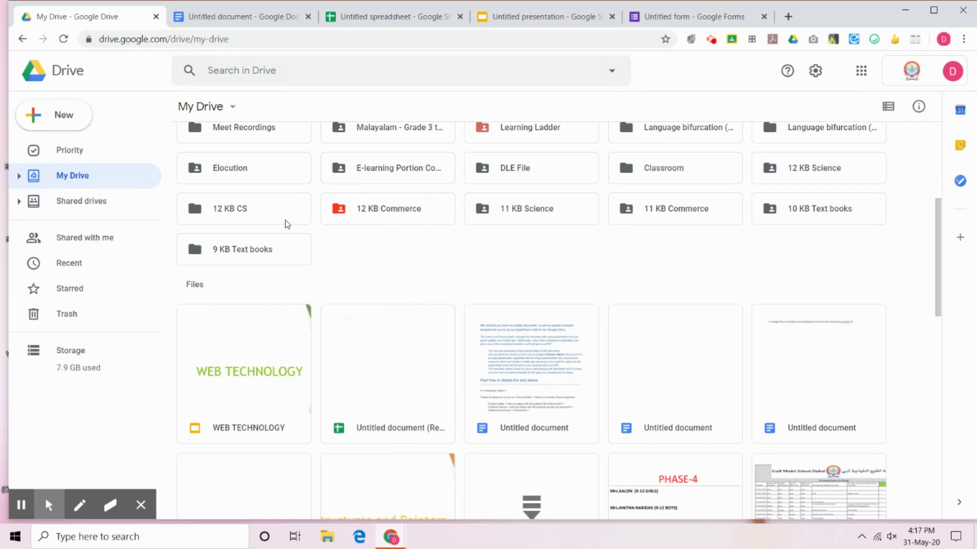
Change the color of the 12 KB CS folder to Old brick red
{"action": "right_click", "coordinate": [264, 216]}
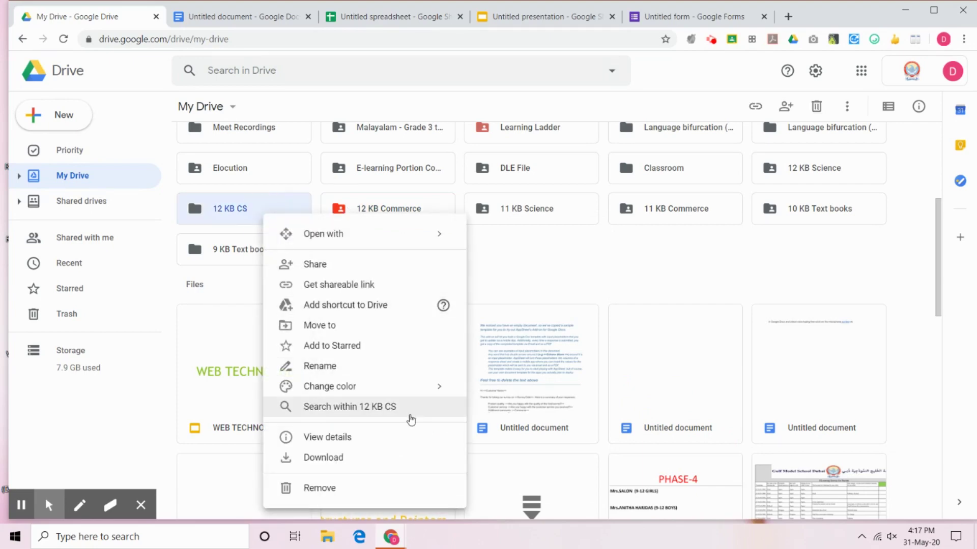
{"action": "mouse_move", "coordinate": [421, 388]}
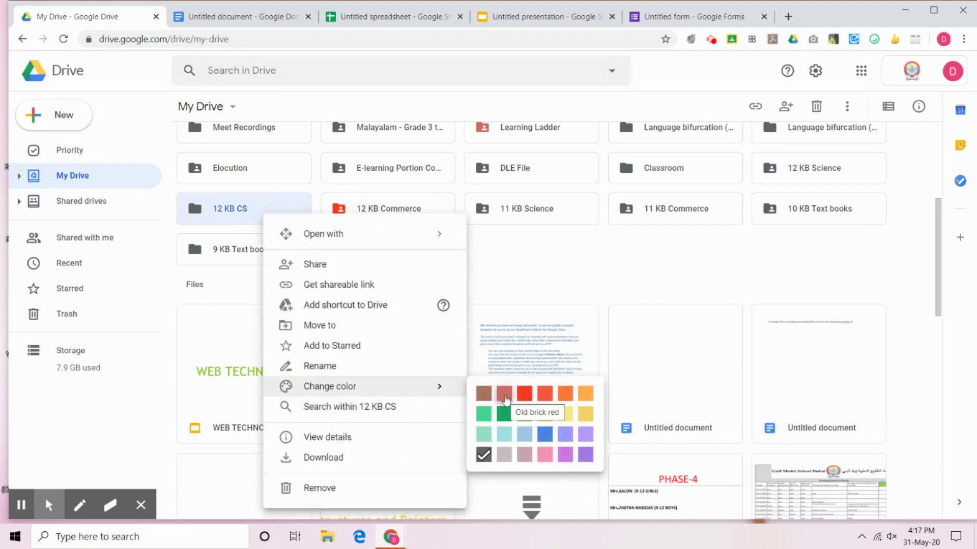
{"action": "left_click", "coordinate": [504, 397]}
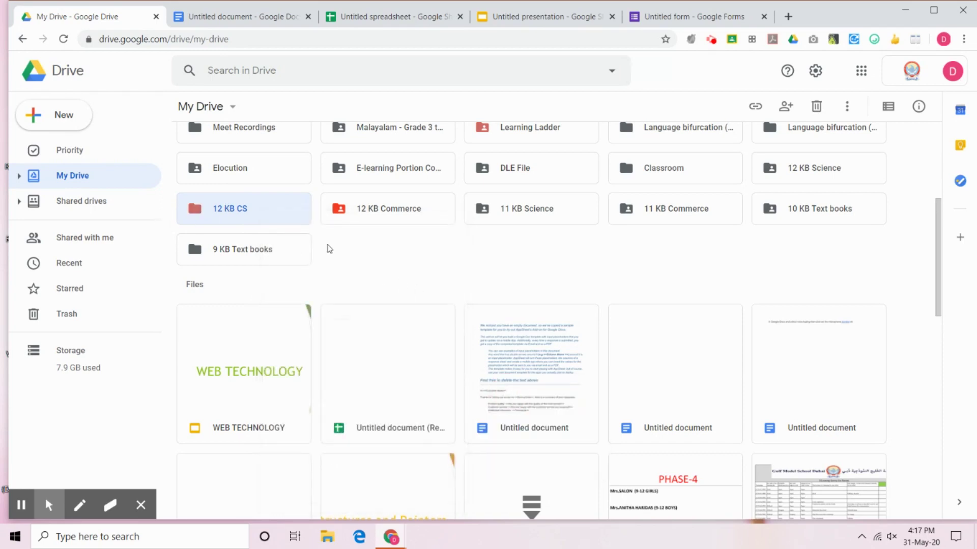
{"action": "left_click", "coordinate": [385, 257]}
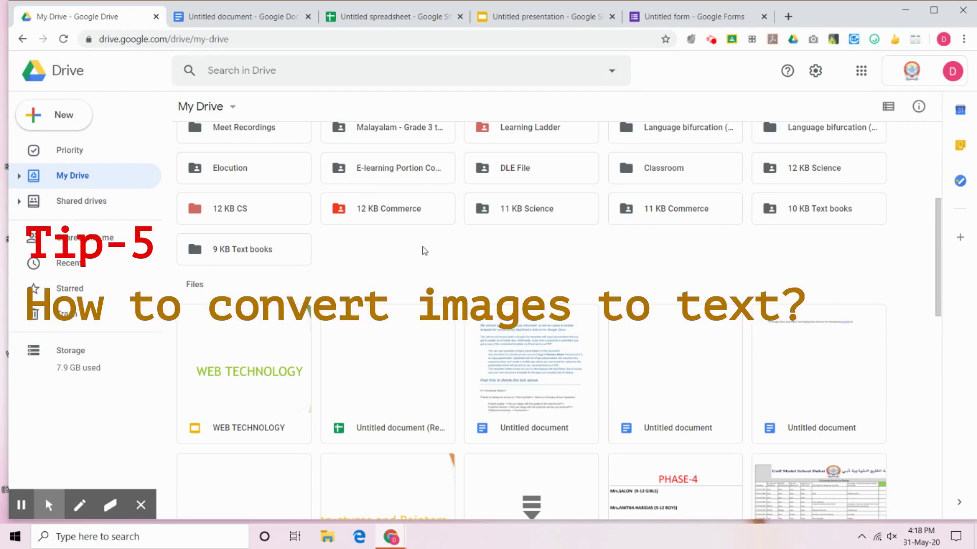
Search Google for "bloom's taxonomy" in a new browser tab and show the image results
{"action": "scroll", "coordinate": [560, 178], "scroll_direction": "up", "scroll_amount": 5}
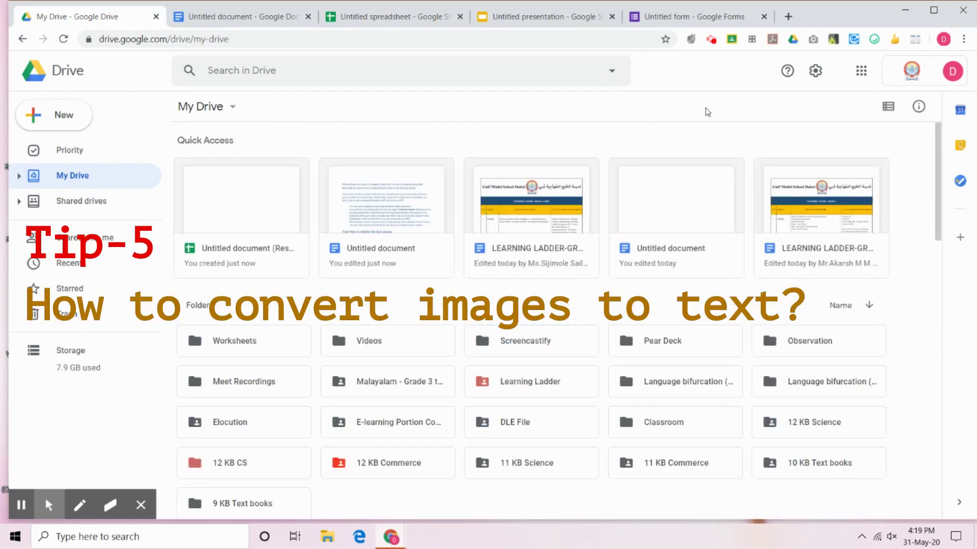
{"action": "left_click", "coordinate": [789, 16]}
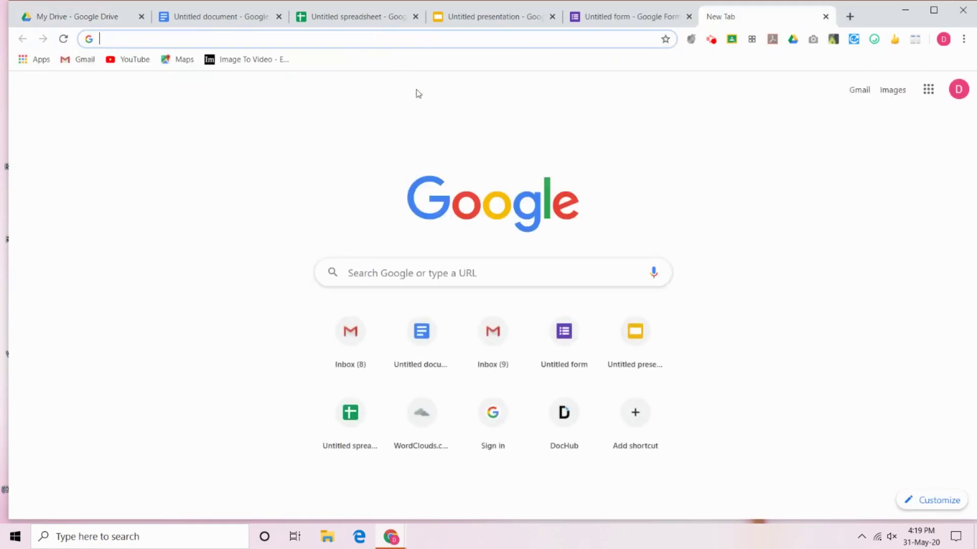
{"action": "left_click", "coordinate": [454, 277]}
{"action": "type", "text": "Blooms ta"}
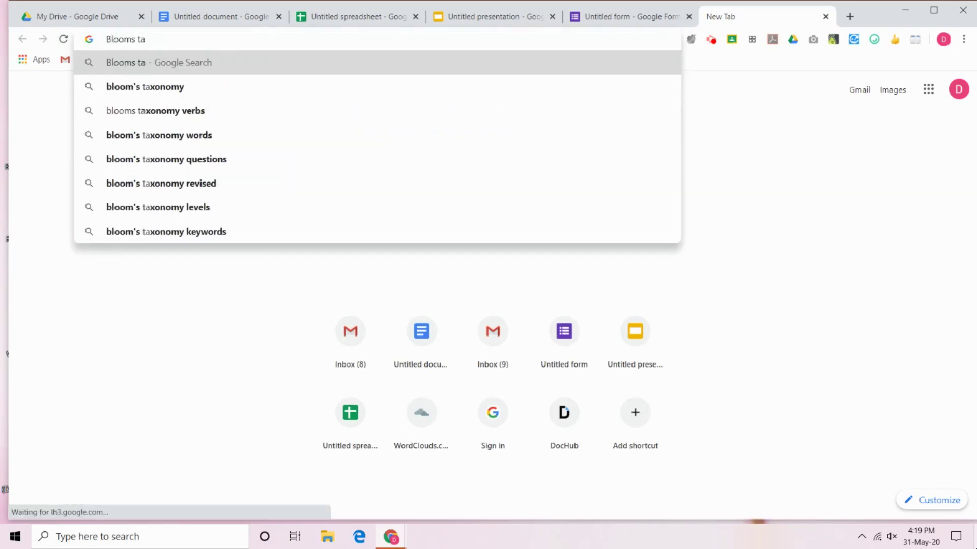
{"action": "left_click", "coordinate": [182, 87]}
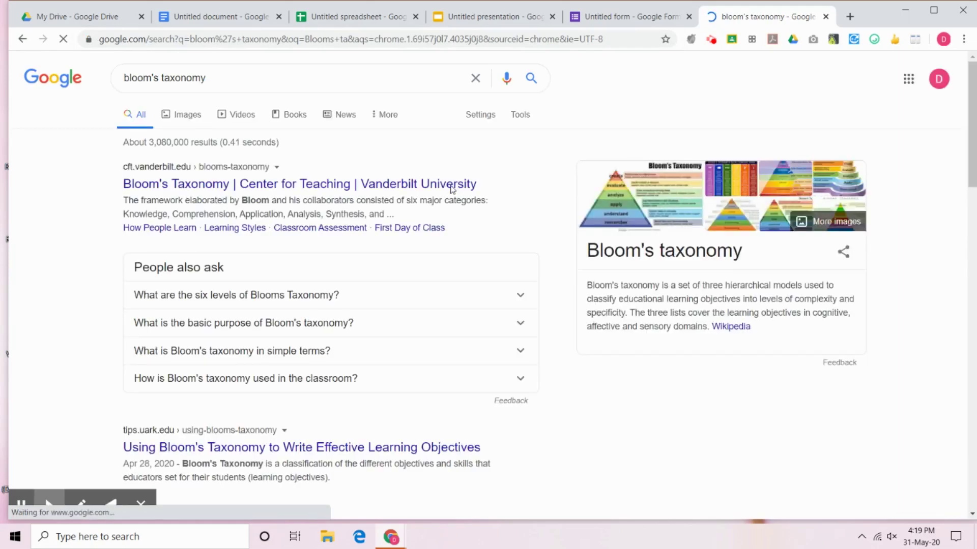
{"action": "left_click", "coordinate": [187, 114]}
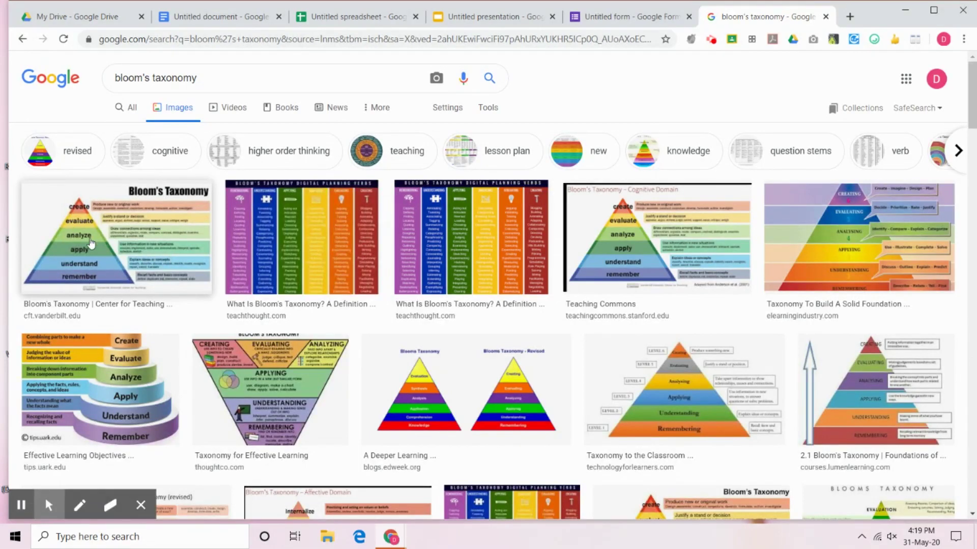
Save the first Bloom's Taxonomy pyramid image to Google Drive and dismiss the save window
{"action": "right_click", "coordinate": [140, 238]}
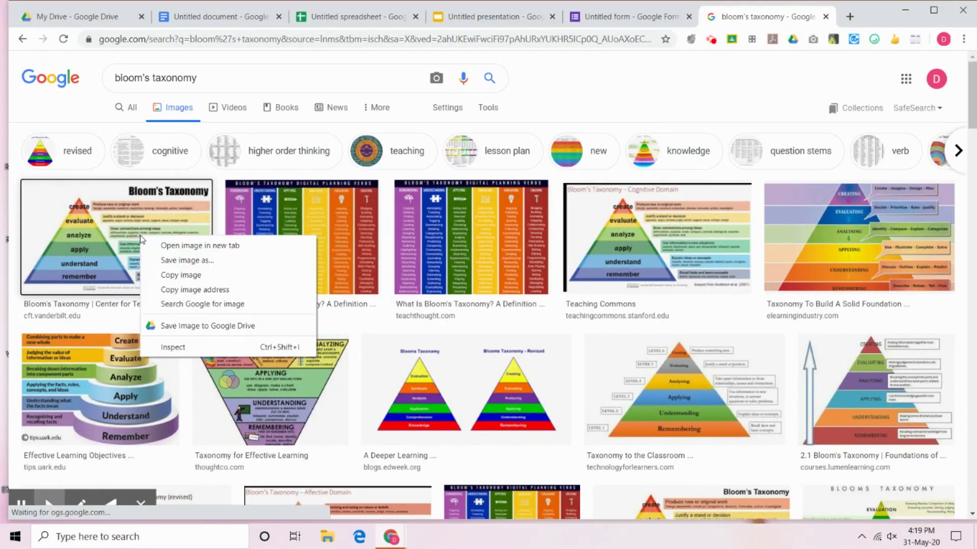
{"action": "left_click", "coordinate": [226, 326]}
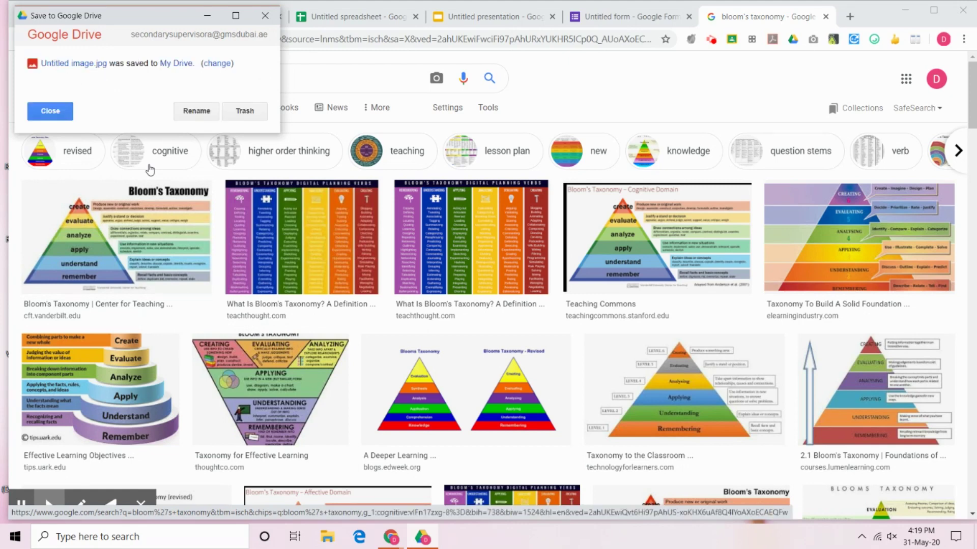
{"action": "left_click", "coordinate": [265, 16]}
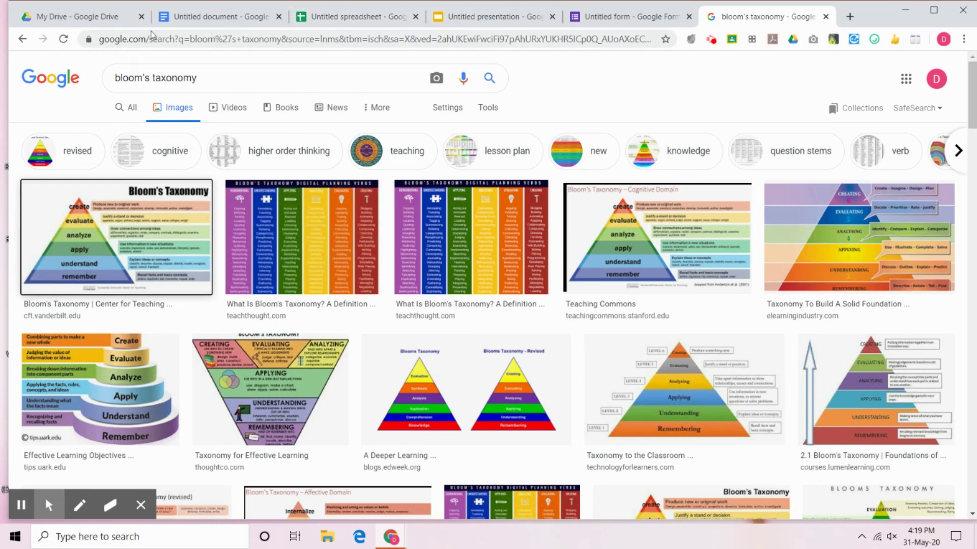
Refresh My Drive, open Untitled image.jpg with Google Docs, and review the text extracted below the picture
{"action": "left_click", "coordinate": [89, 16]}
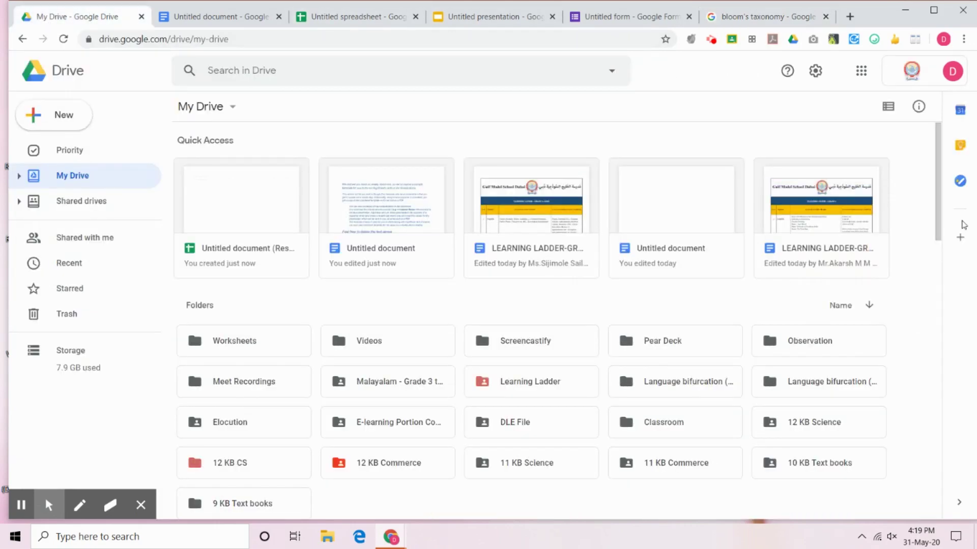
{"action": "left_click", "coordinate": [63, 39]}
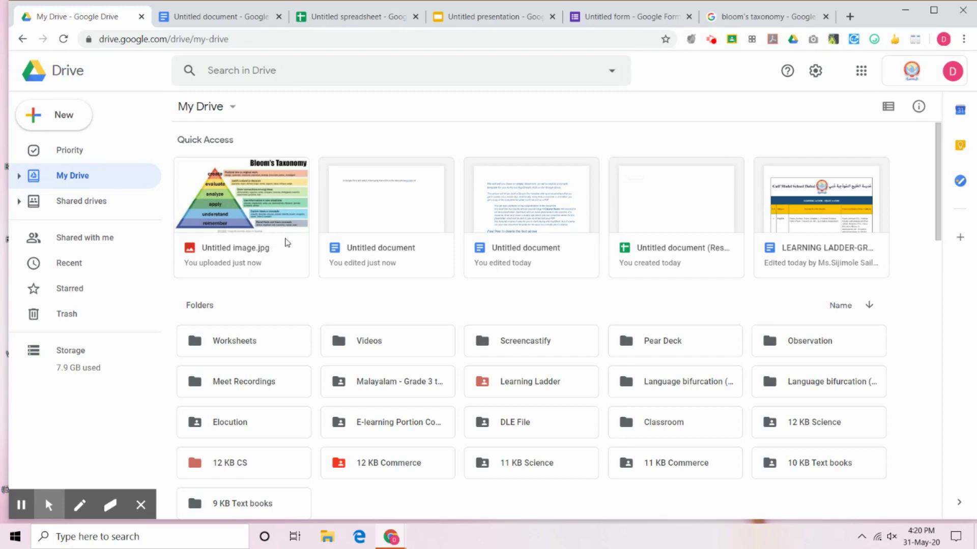
{"action": "right_click", "coordinate": [286, 242]}
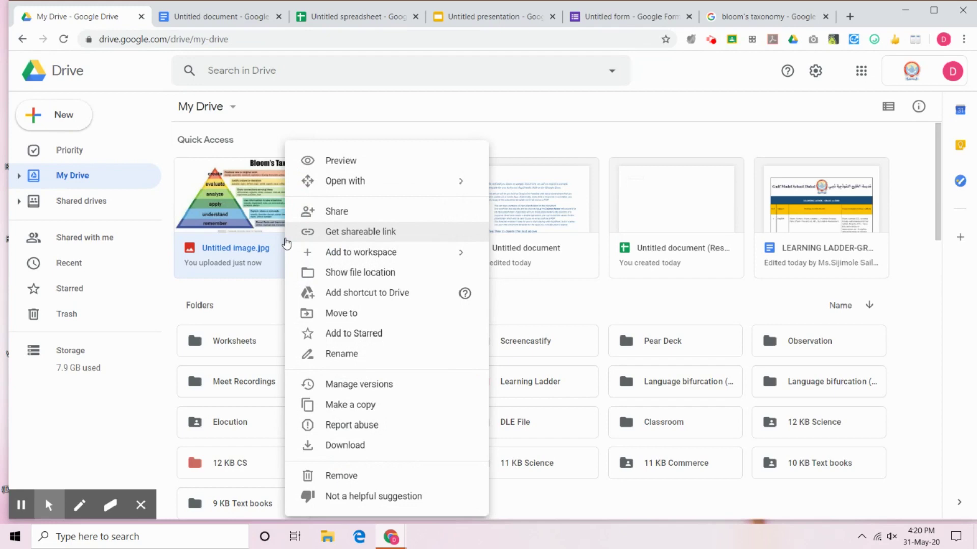
{"action": "mouse_move", "coordinate": [383, 183]}
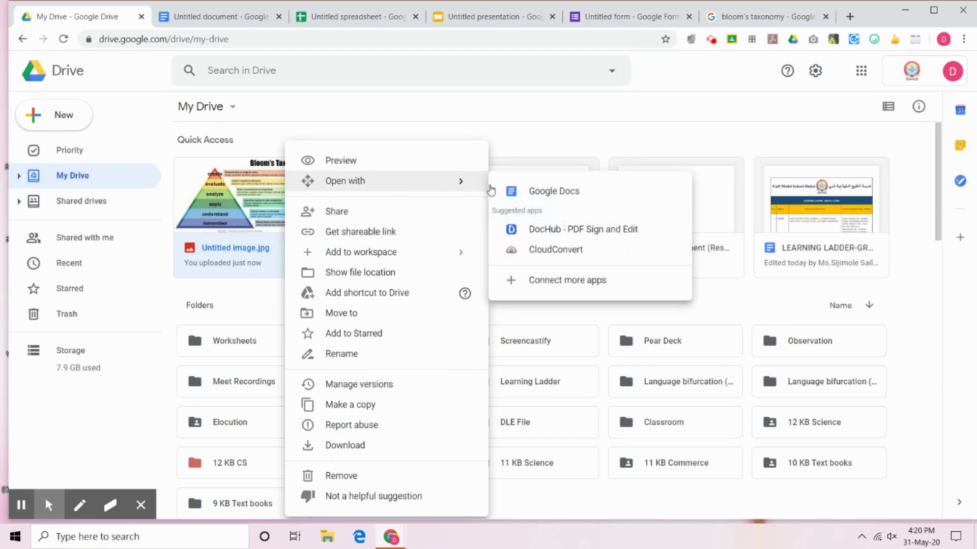
{"action": "left_click", "coordinate": [531, 194]}
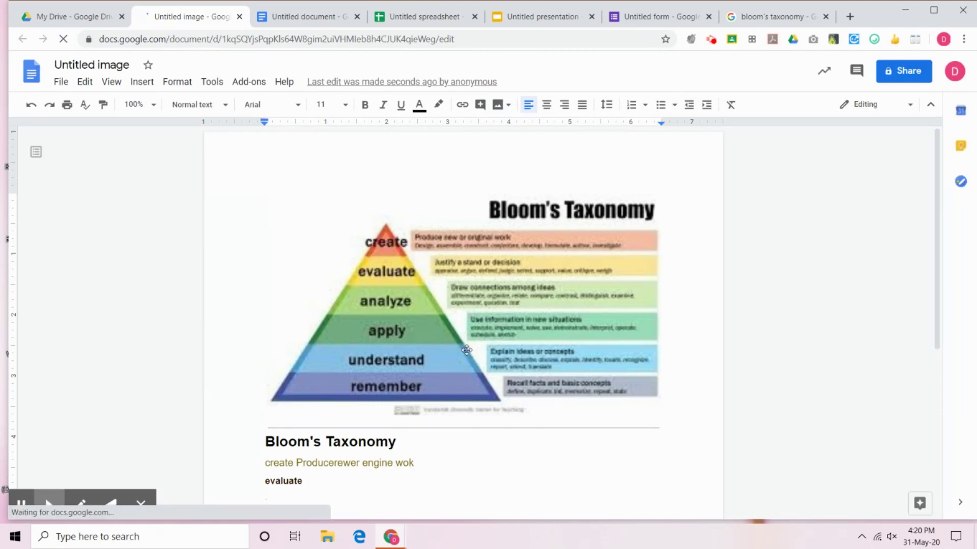
{"action": "scroll", "coordinate": [466, 350], "scroll_direction": "down", "scroll_amount": 3}
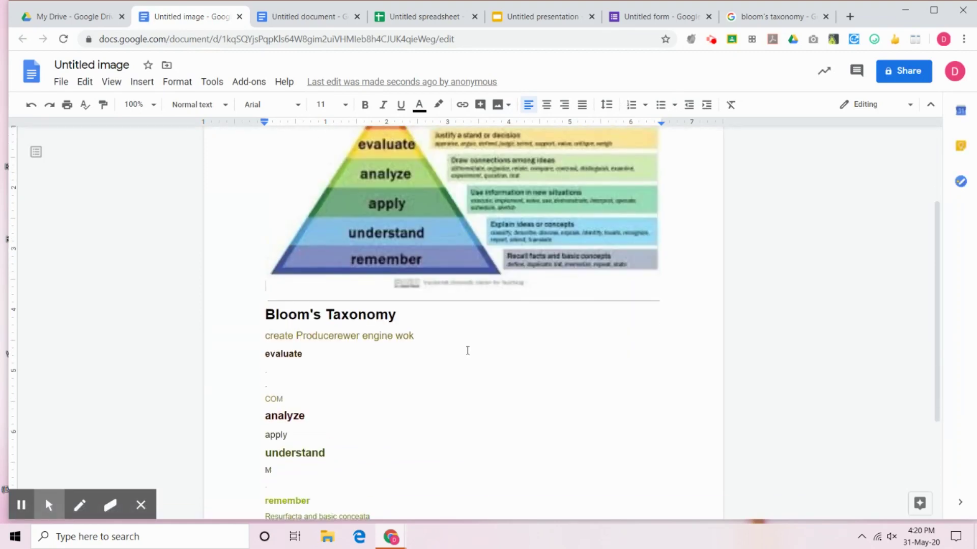
{"action": "scroll", "coordinate": [467, 350], "scroll_direction": "down", "scroll_amount": 4}
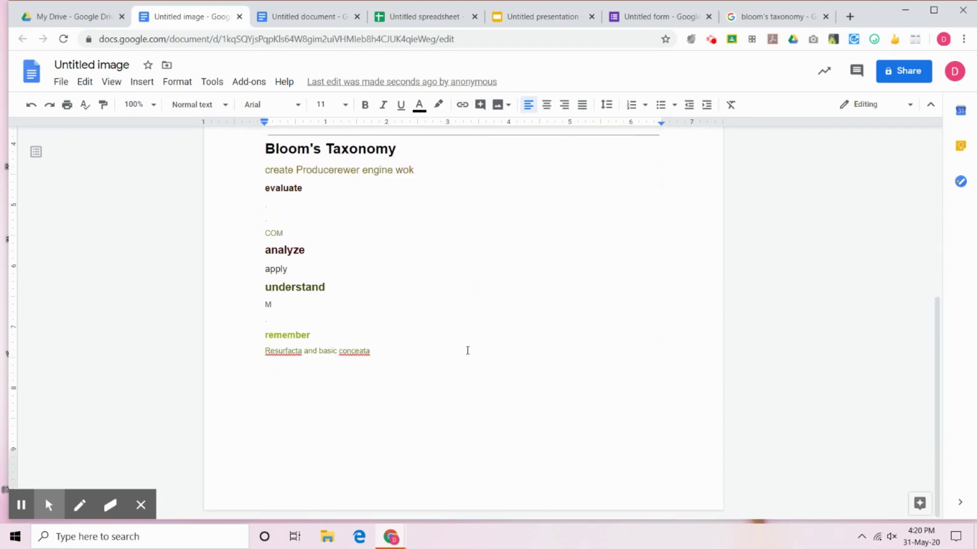
{"action": "scroll", "coordinate": [468, 351], "scroll_direction": "up", "scroll_amount": 5}
{"action": "scroll", "coordinate": [407, 365], "scroll_direction": "down", "scroll_amount": 3}
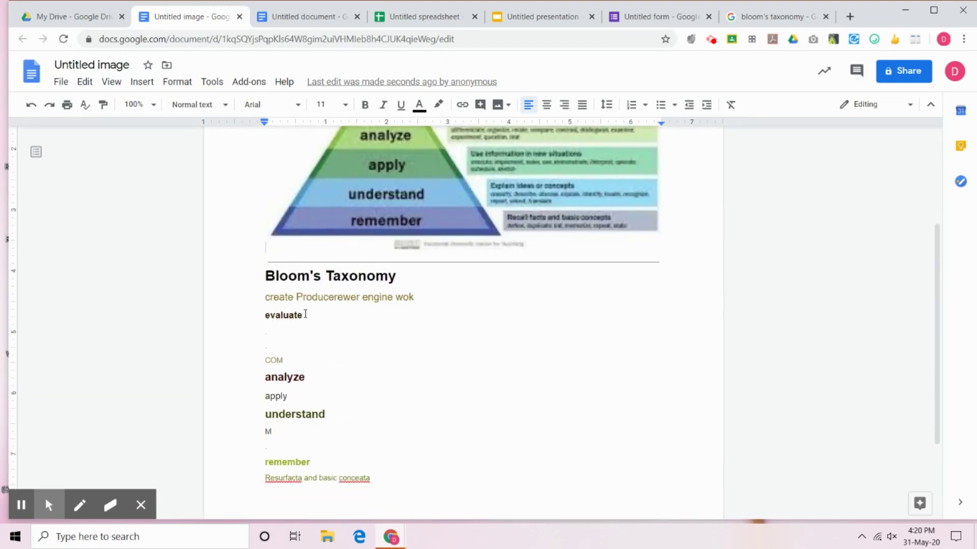
{"action": "scroll", "coordinate": [301, 309], "scroll_direction": "down", "scroll_amount": 2}
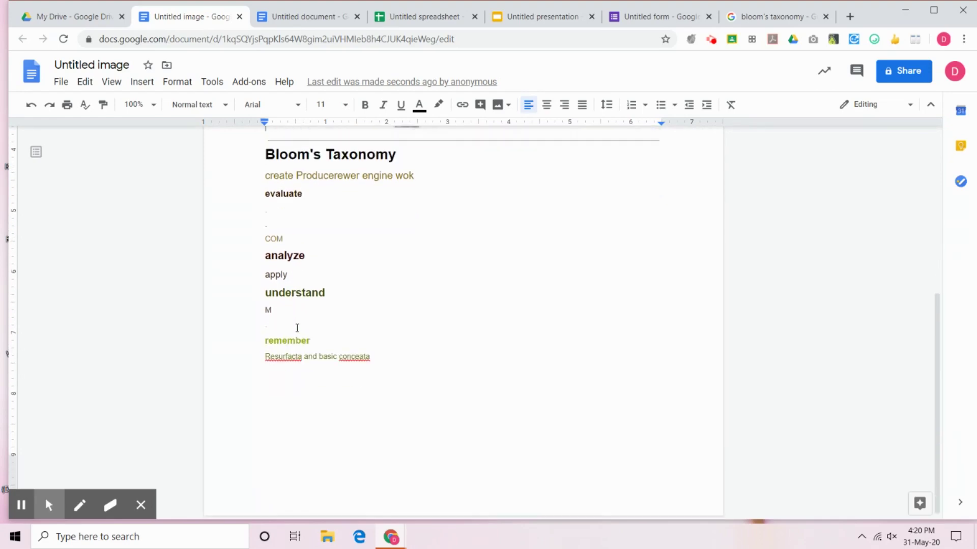
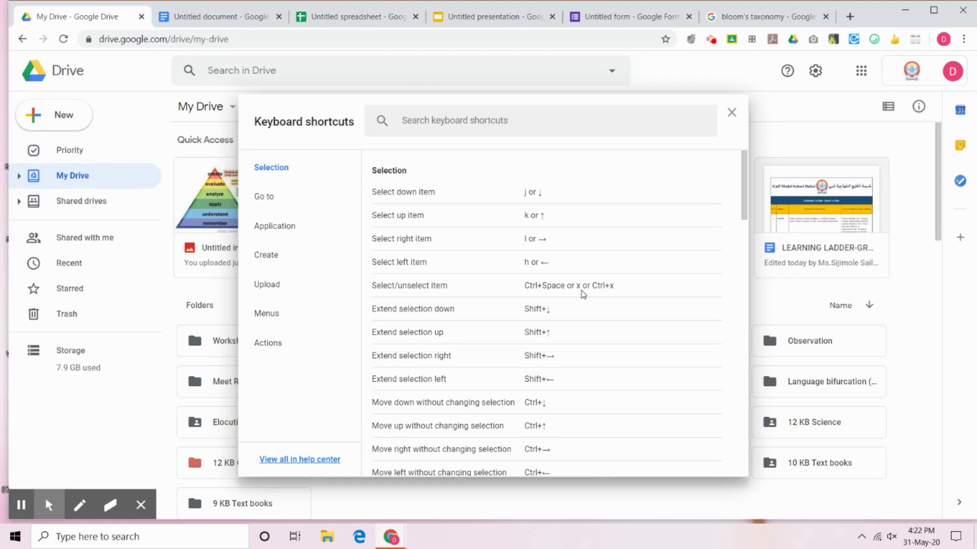
Examine Drive's keyboard shortcuts from the Go to section through Actions and back to Selection, and close the list
{"action": "left_click", "coordinate": [306, 203]}
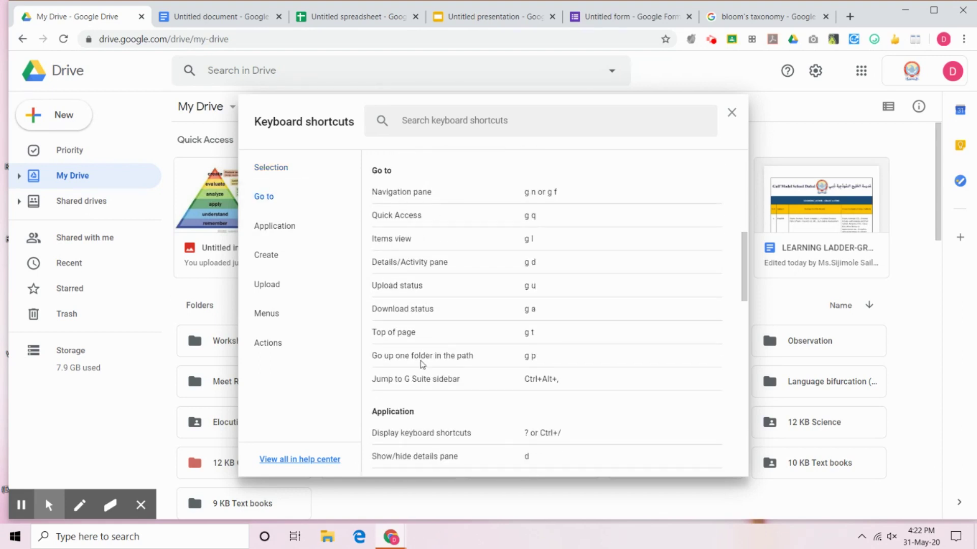
{"action": "scroll", "coordinate": [420, 430], "scroll_direction": "down", "scroll_amount": 5}
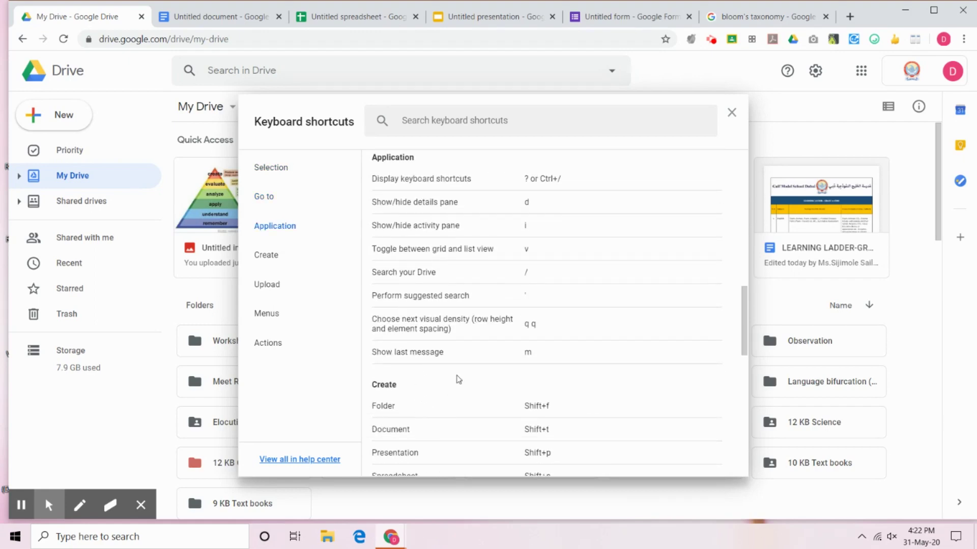
{"action": "scroll", "coordinate": [457, 382], "scroll_direction": "down", "scroll_amount": 5}
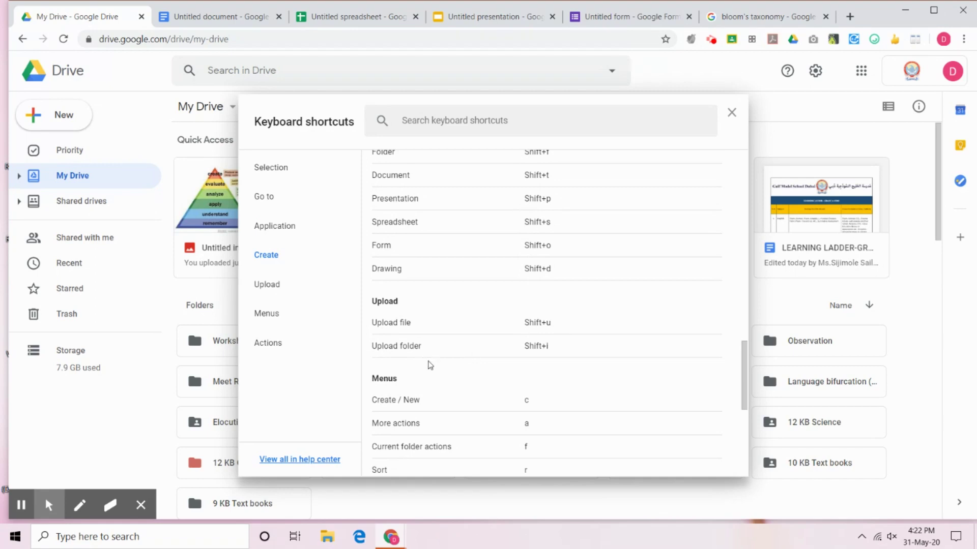
{"action": "scroll", "coordinate": [514, 360], "scroll_direction": "down", "scroll_amount": 3}
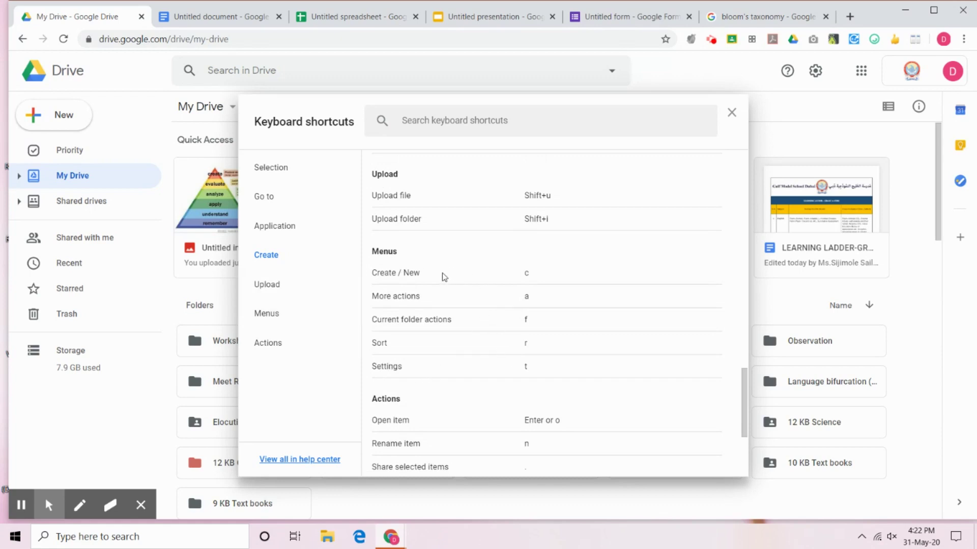
{"action": "scroll", "coordinate": [444, 277], "scroll_direction": "down", "scroll_amount": 4}
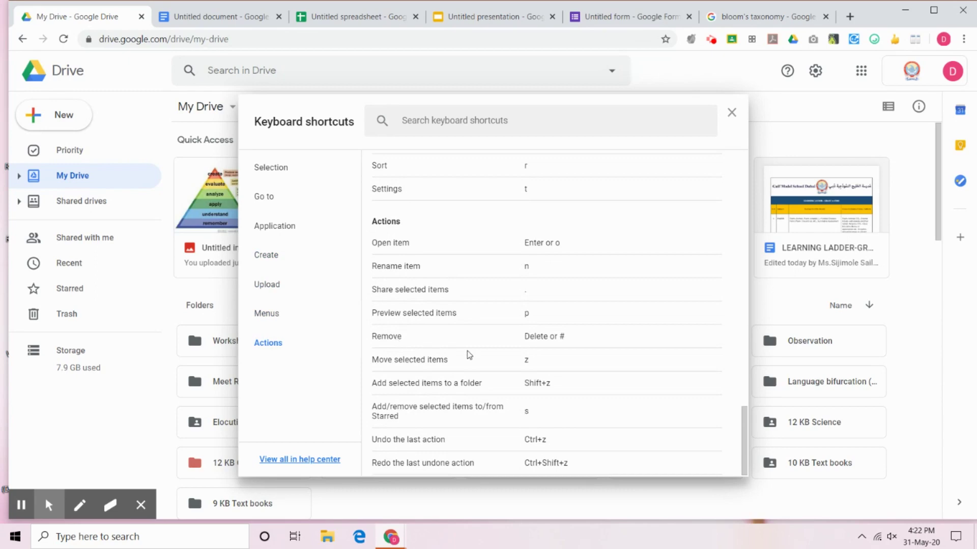
{"action": "scroll", "coordinate": [552, 438], "scroll_direction": "up", "scroll_amount": 15}
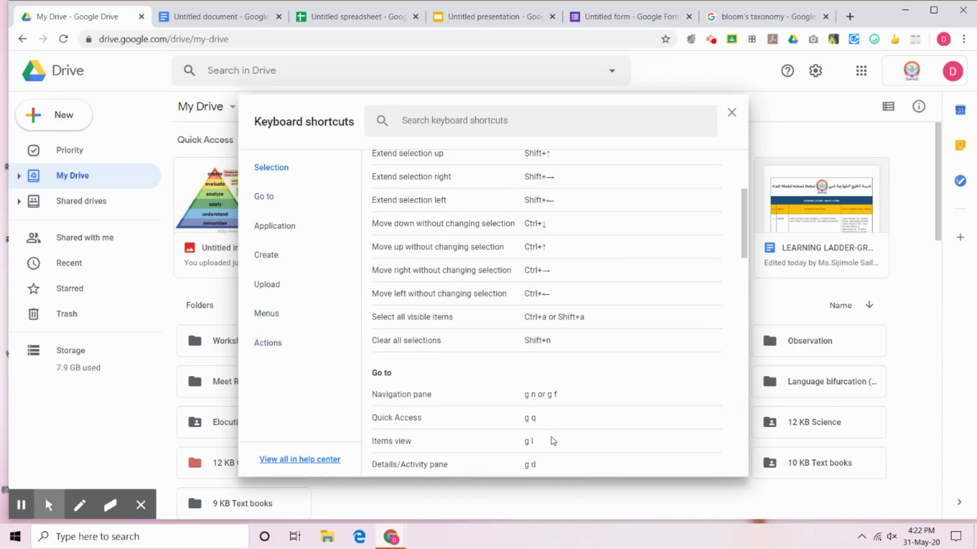
{"action": "scroll", "coordinate": [553, 440], "scroll_direction": "up", "scroll_amount": 4}
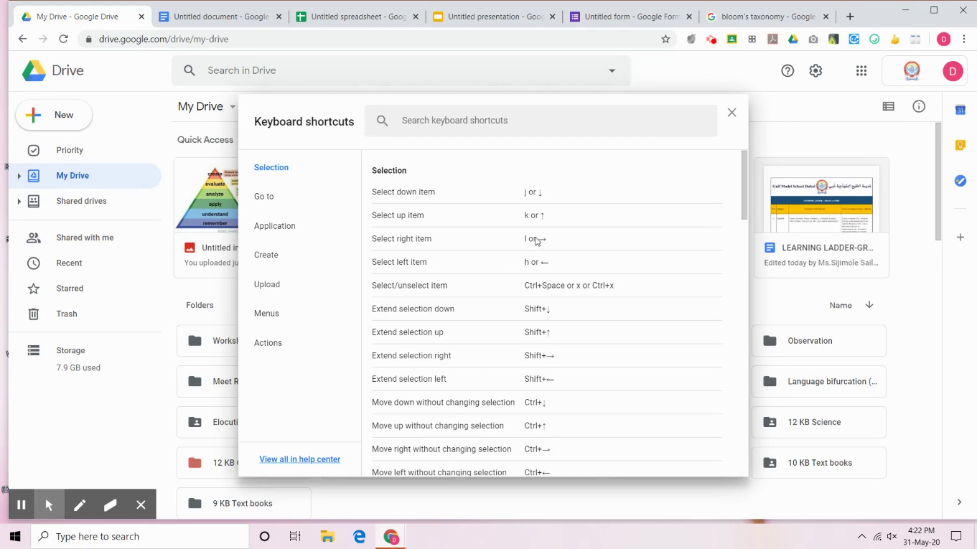
{"action": "left_click", "coordinate": [730, 113]}
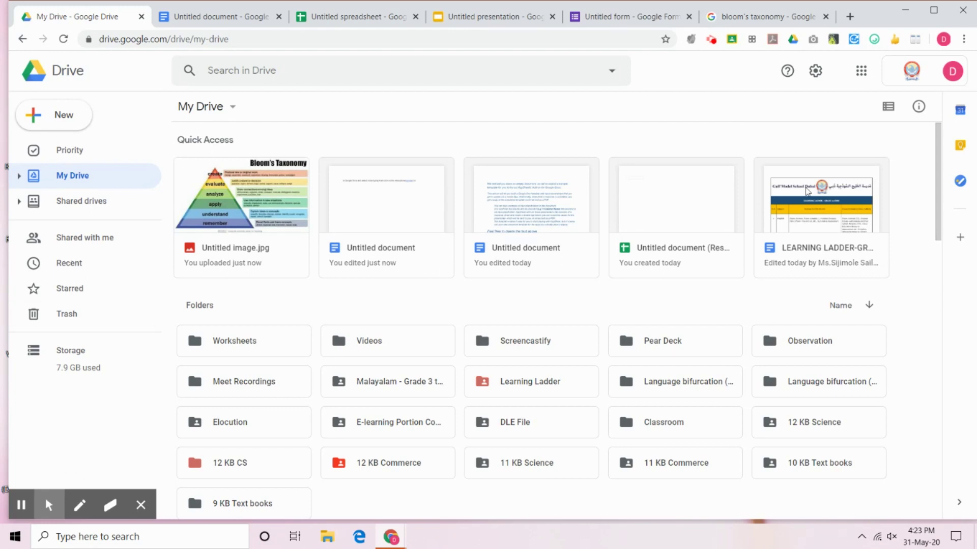
{"action": "left_click", "coordinate": [324, 540]}
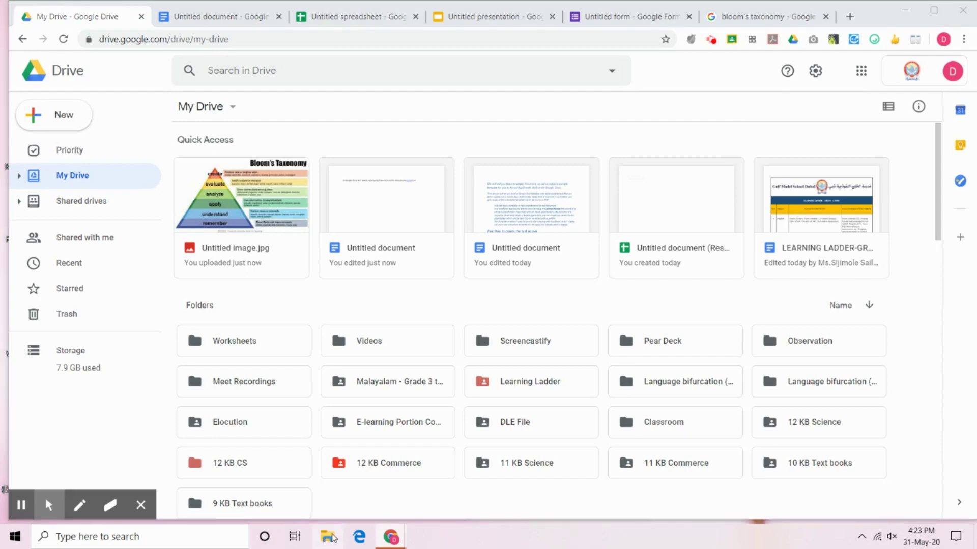
{"action": "left_click", "coordinate": [515, 147]}
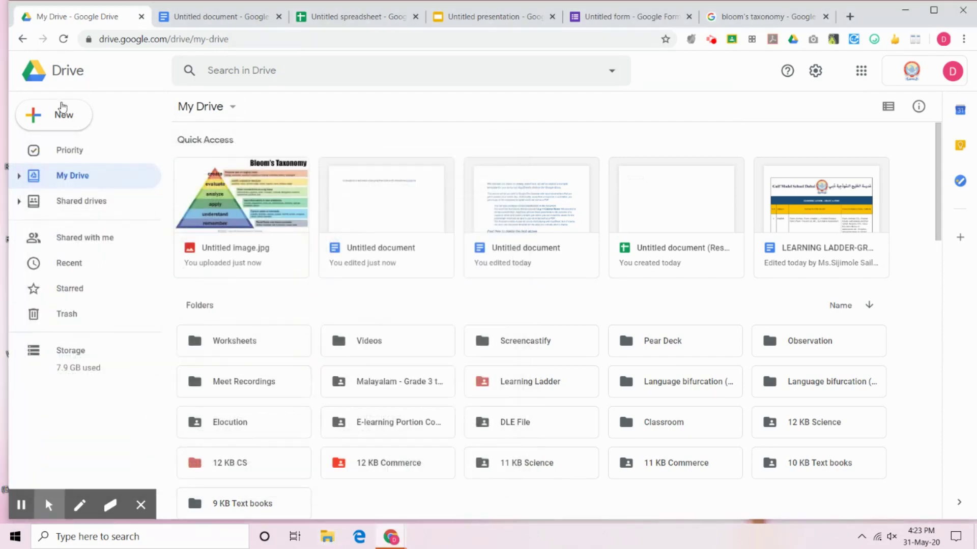
Start a file upload to My Drive and browse to the Worksheets folder inside 12 KB CS on School (D:)
{"action": "left_click", "coordinate": [64, 115]}
{"action": "left_click", "coordinate": [103, 152]}
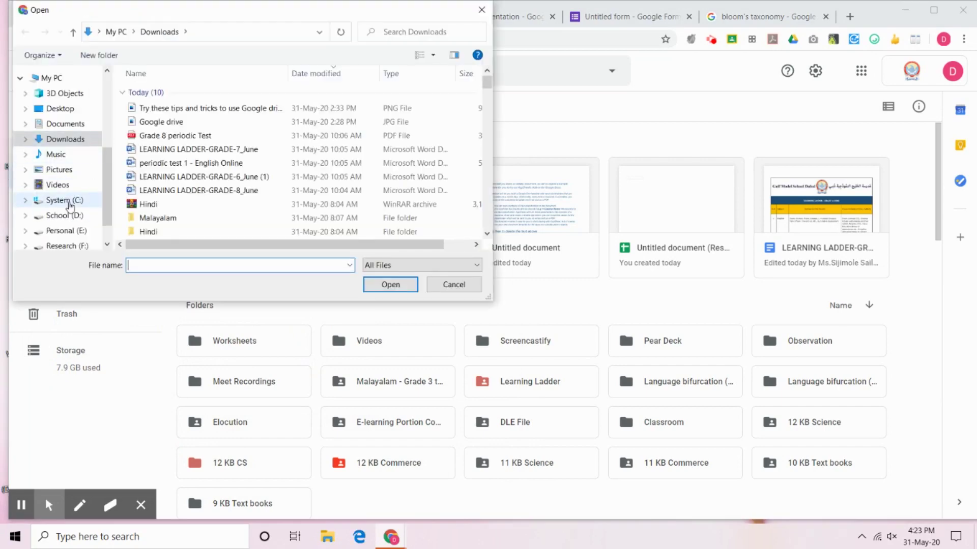
{"action": "left_click", "coordinate": [65, 215]}
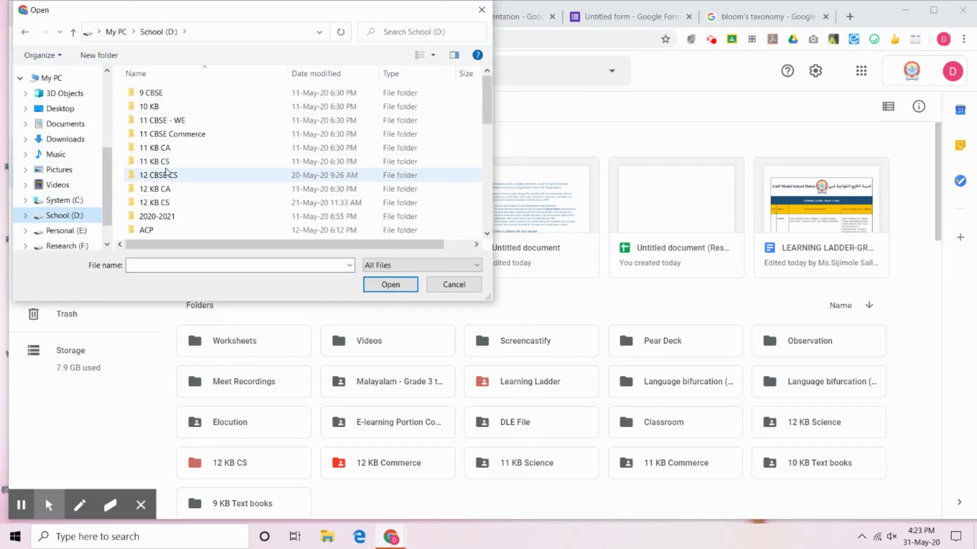
{"action": "left_click", "coordinate": [169, 204]}
{"action": "double_click", "coordinate": [169, 204]}
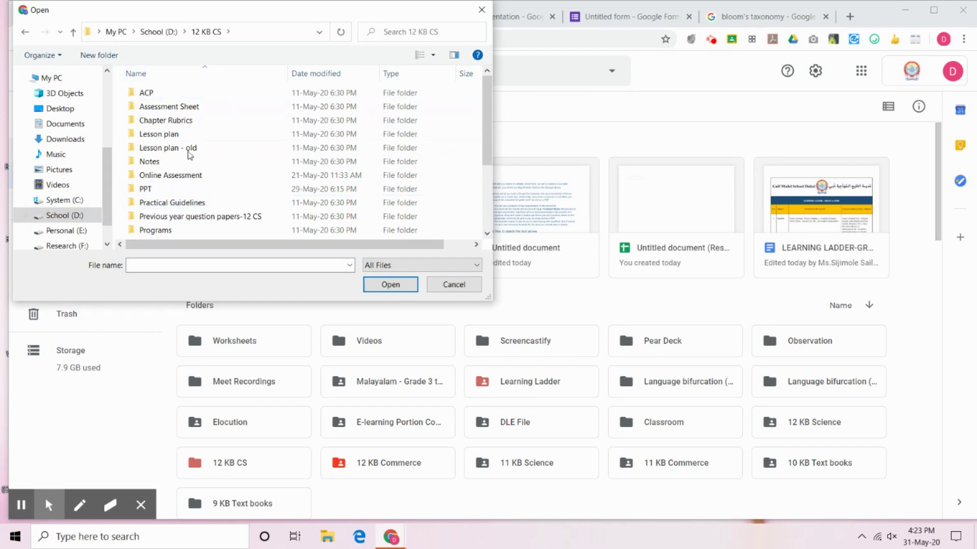
{"action": "scroll", "coordinate": [209, 168], "scroll_direction": "down", "scroll_amount": 1}
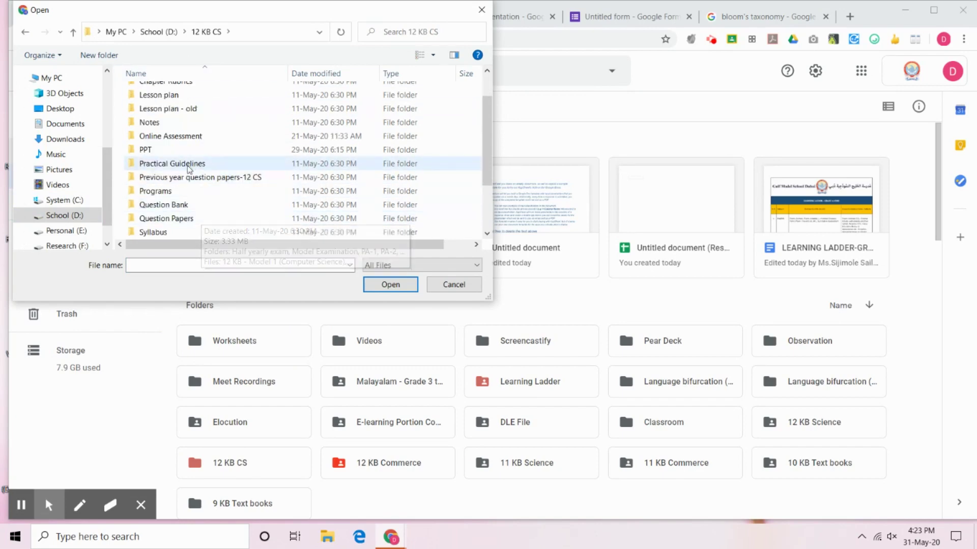
{"action": "scroll", "coordinate": [186, 177], "scroll_direction": "down", "scroll_amount": 1}
{"action": "scroll", "coordinate": [186, 177], "scroll_direction": "down", "scroll_amount": 1}
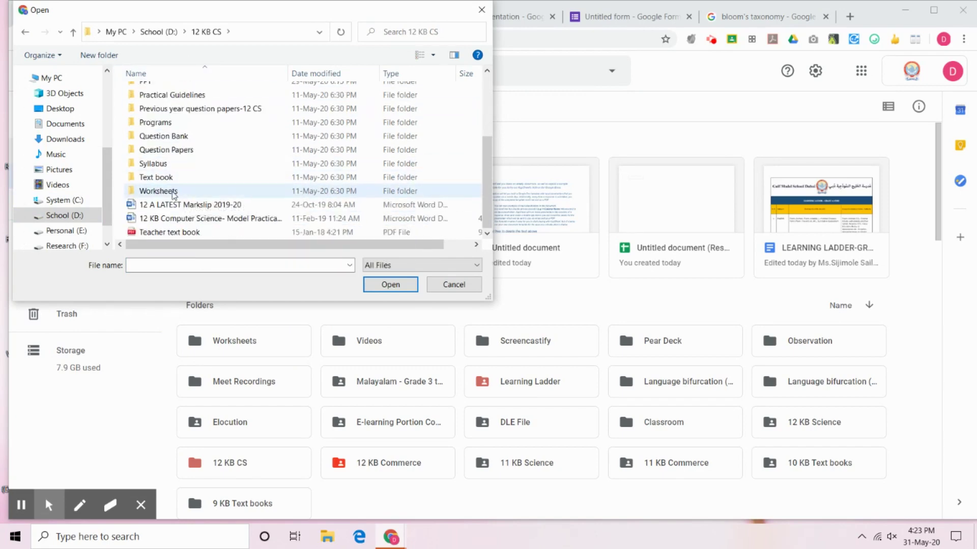
{"action": "double_click", "coordinate": [185, 190]}
Upload the Word document "1. Structures and Pointers", dismiss the upload notice, and refresh My Drive
{"action": "left_click", "coordinate": [169, 92]}
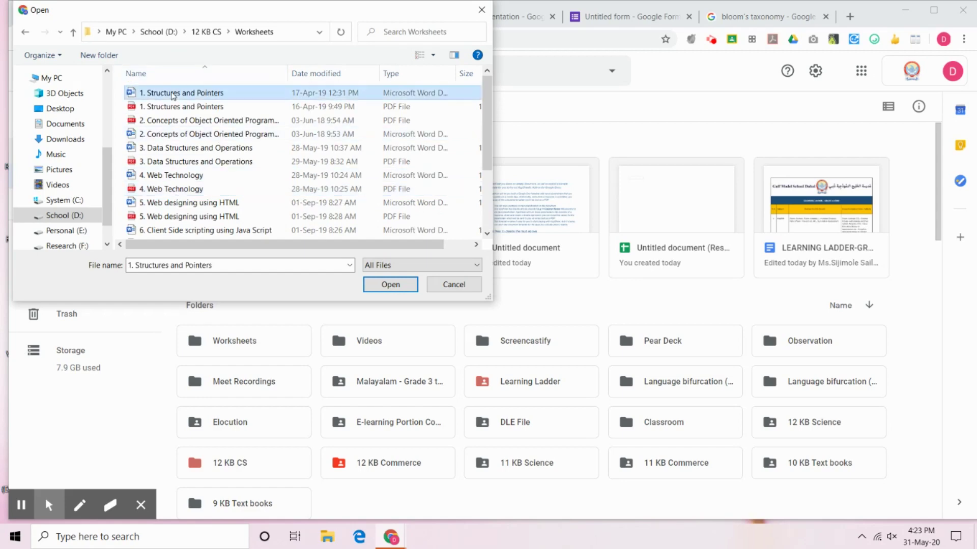
{"action": "left_click", "coordinate": [397, 286]}
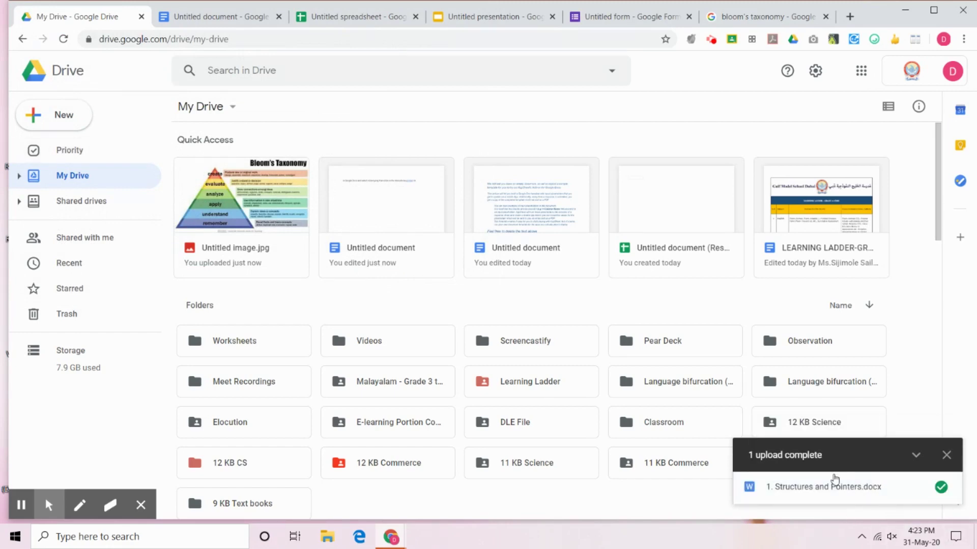
{"action": "left_click", "coordinate": [945, 464]}
{"action": "left_click", "coordinate": [63, 38]}
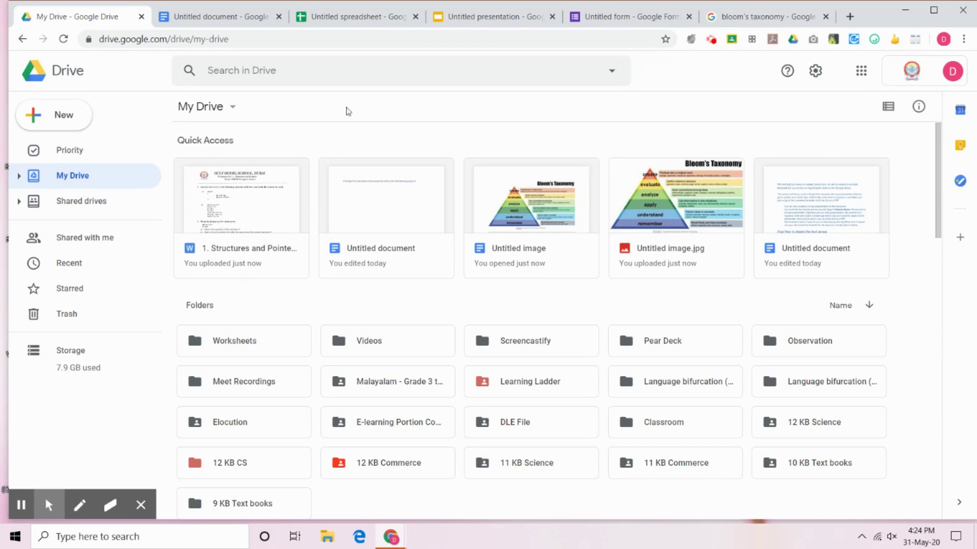
Enable converting uploaded files to Google Docs editor format in the Drive settings
{"action": "left_click", "coordinate": [815, 72]}
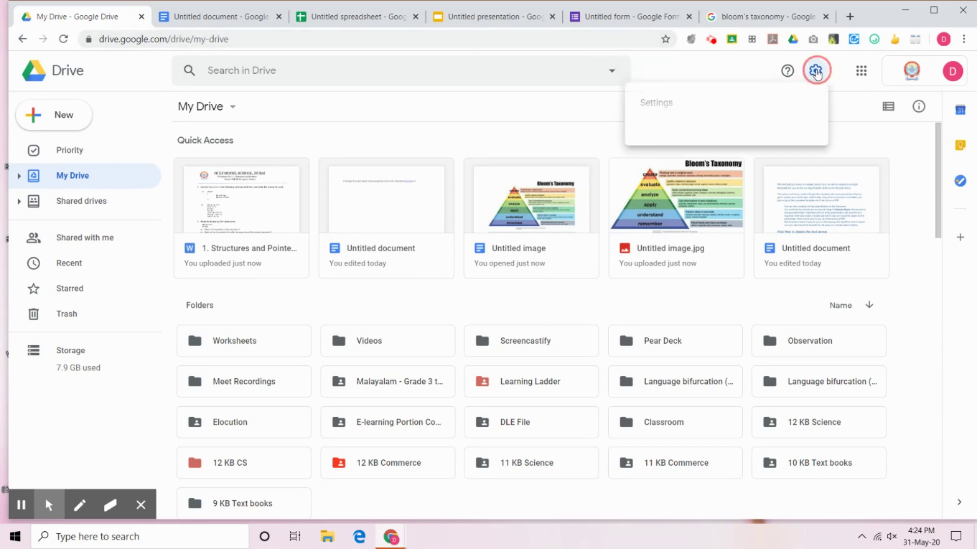
{"action": "left_click", "coordinate": [716, 106]}
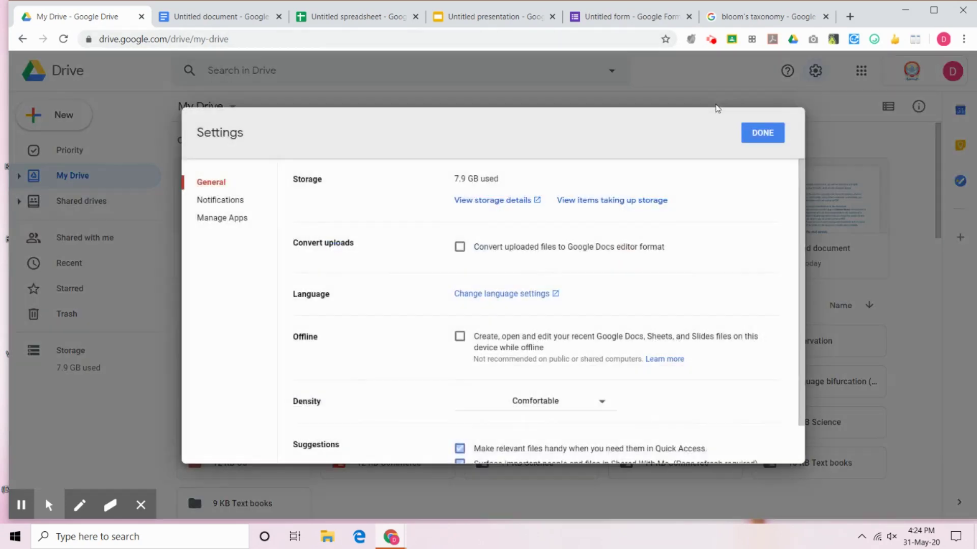
{"action": "left_click", "coordinate": [459, 249]}
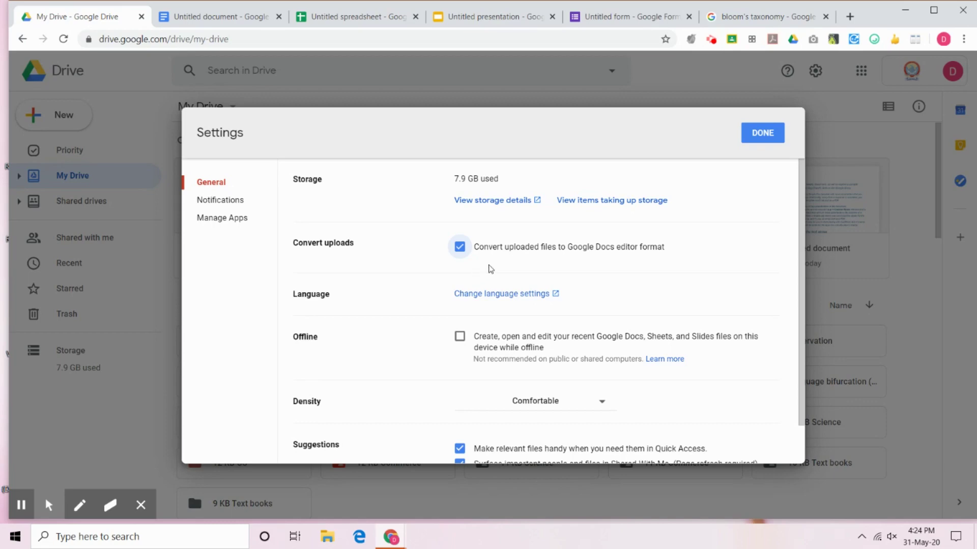
{"action": "left_click", "coordinate": [763, 134]}
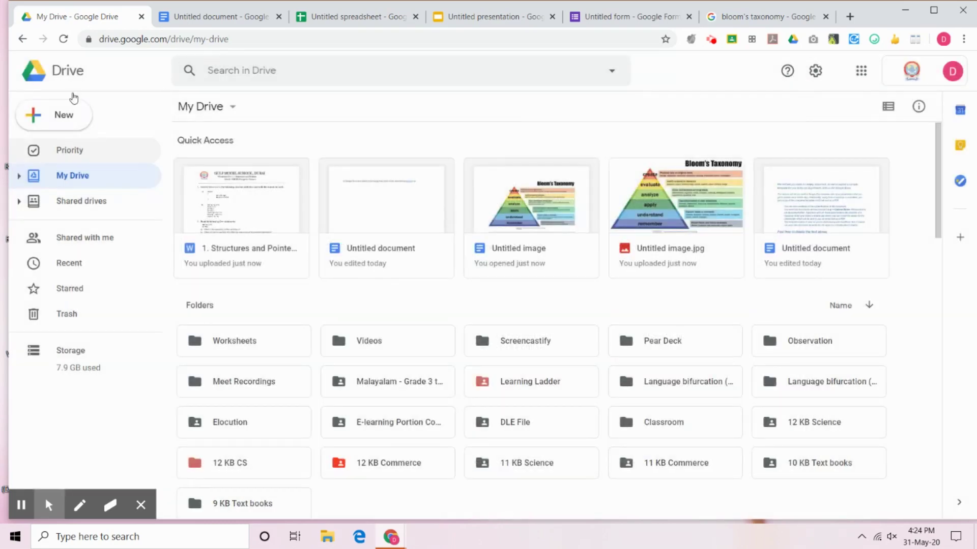
Upload the "1. Structures and Pointers" Word document again from the Worksheets folder and dismiss the upload notice
{"action": "left_click", "coordinate": [61, 119]}
{"action": "left_click", "coordinate": [106, 157]}
{"action": "left_click", "coordinate": [214, 93]}
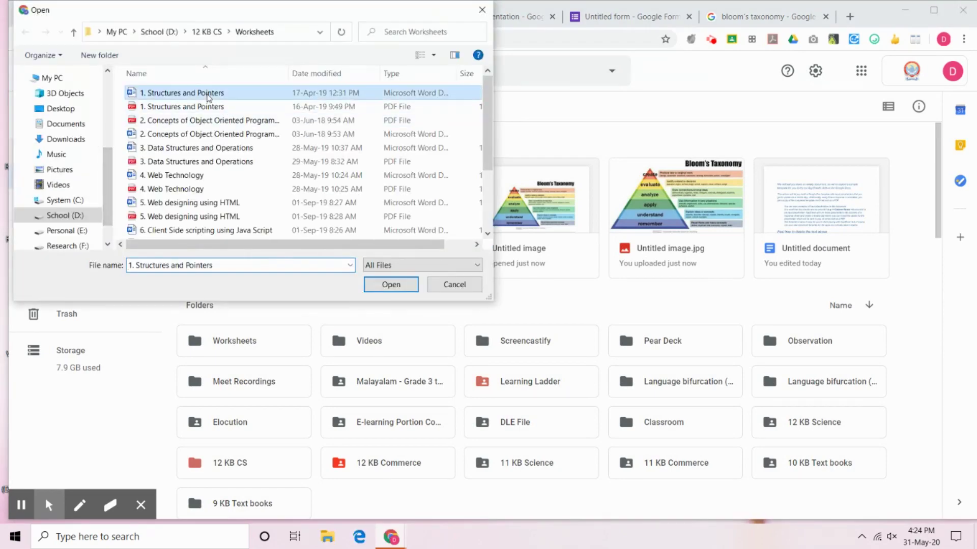
{"action": "left_click", "coordinate": [390, 286]}
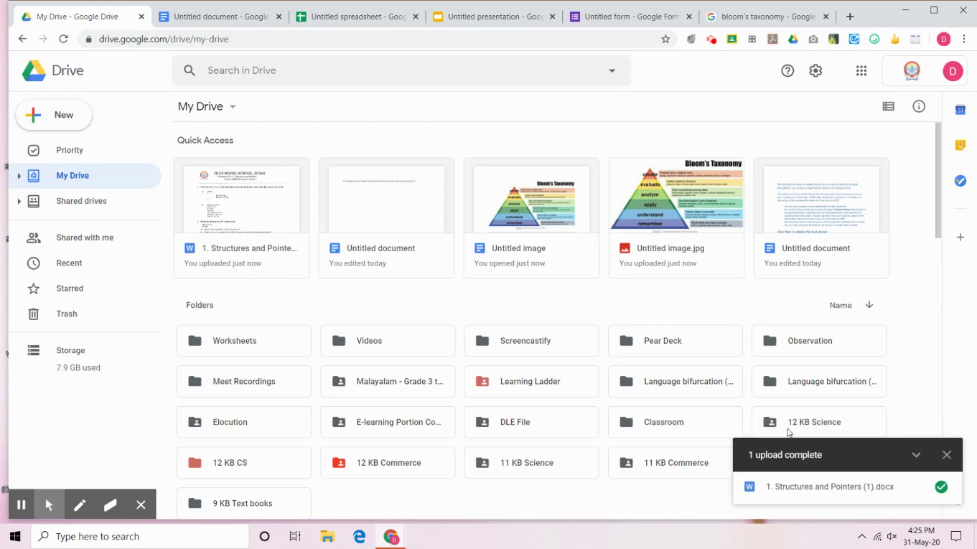
{"action": "left_click", "coordinate": [946, 455]}
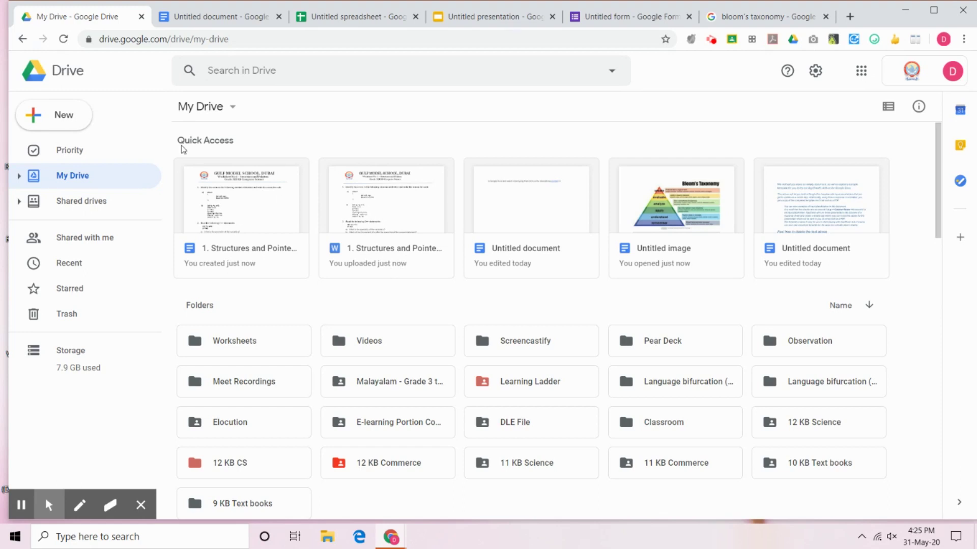
Start another file upload to My Drive and browse to the PPT folder inside 12 KB CS on School (D:)
{"action": "left_click", "coordinate": [72, 117]}
{"action": "left_click", "coordinate": [81, 151]}
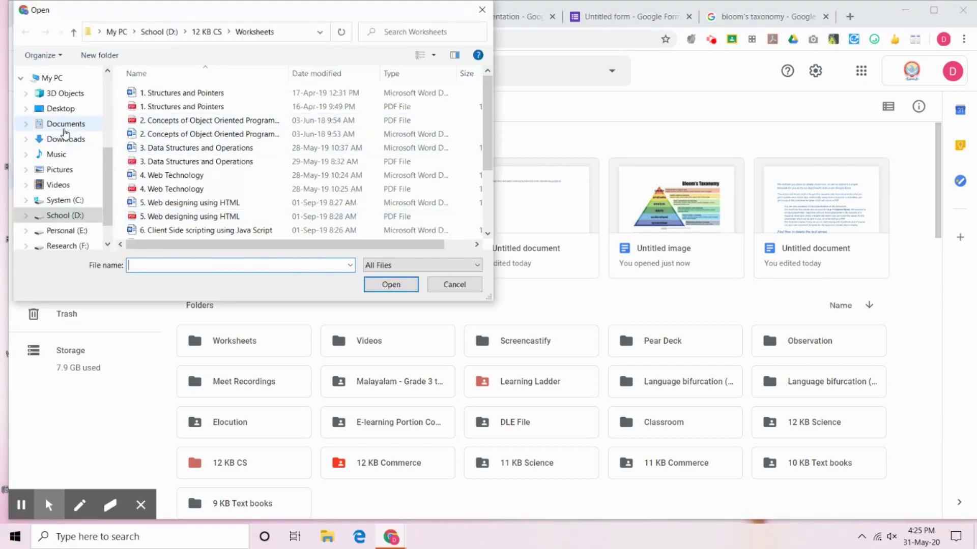
{"action": "left_click", "coordinate": [206, 32]}
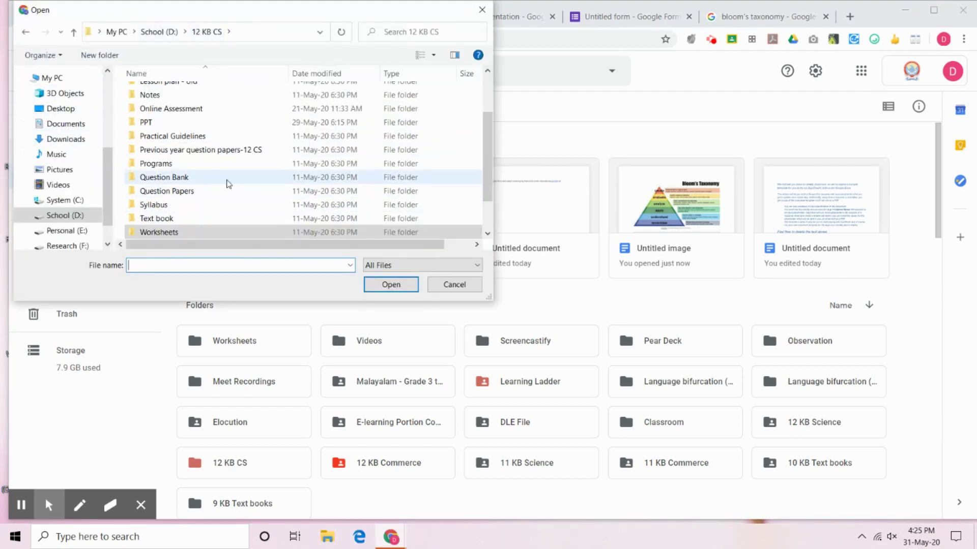
{"action": "scroll", "coordinate": [227, 186], "scroll_direction": "down", "scroll_amount": 1}
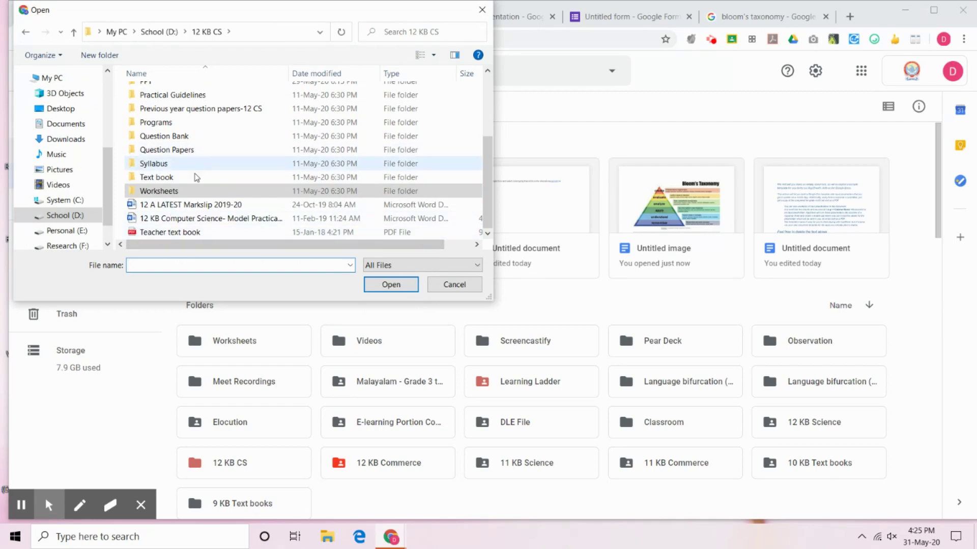
{"action": "scroll", "coordinate": [174, 181], "scroll_direction": "up", "scroll_amount": 1}
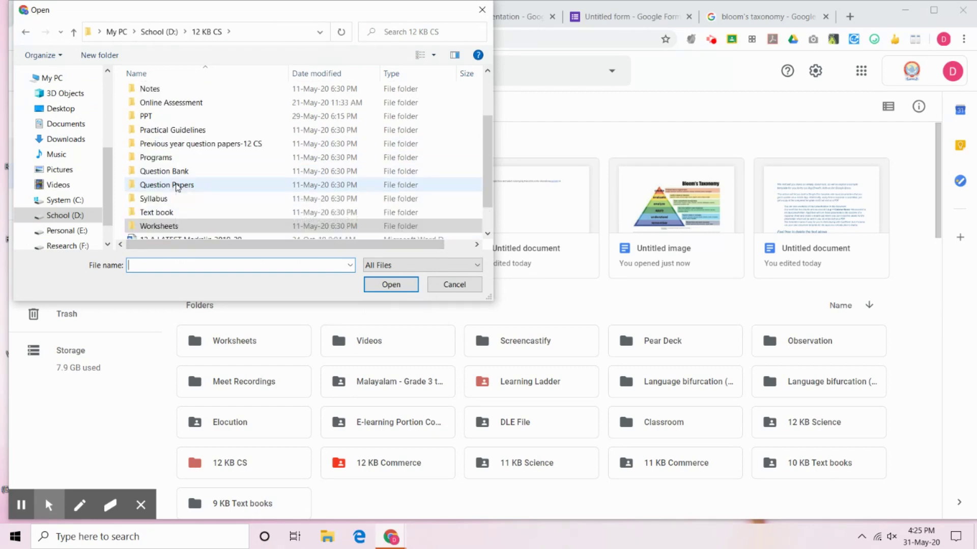
{"action": "double_click", "coordinate": [174, 116]}
Upload the "9- SQL.pptx" presentation, then dismiss the upload notice and refresh My Drive
{"action": "left_click", "coordinate": [189, 122]}
{"action": "key", "text": "Return"}
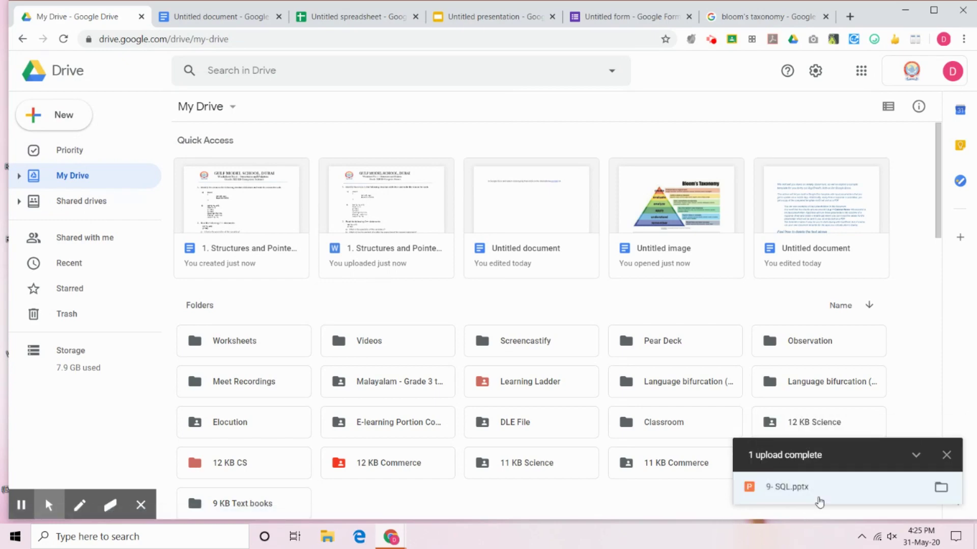
{"action": "left_click", "coordinate": [946, 454]}
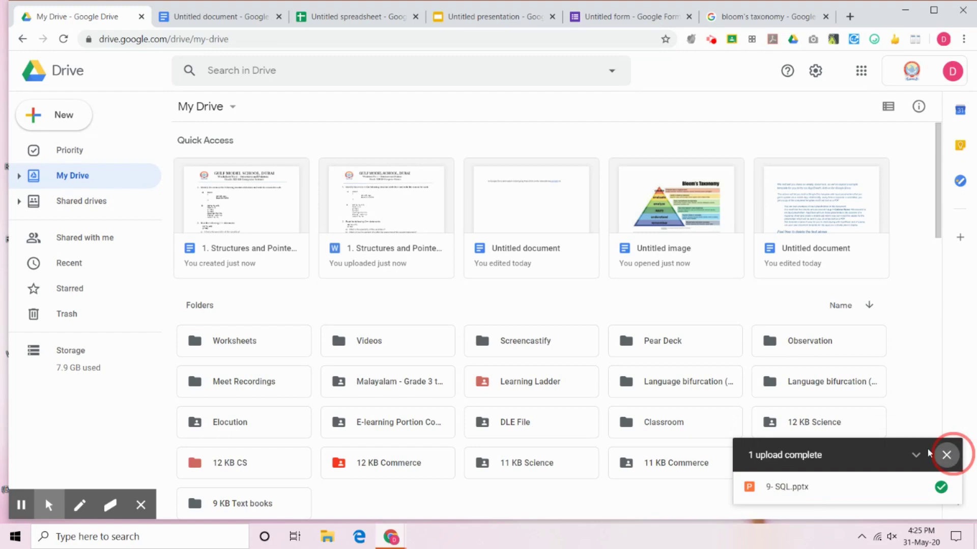
{"action": "left_click", "coordinate": [63, 39]}
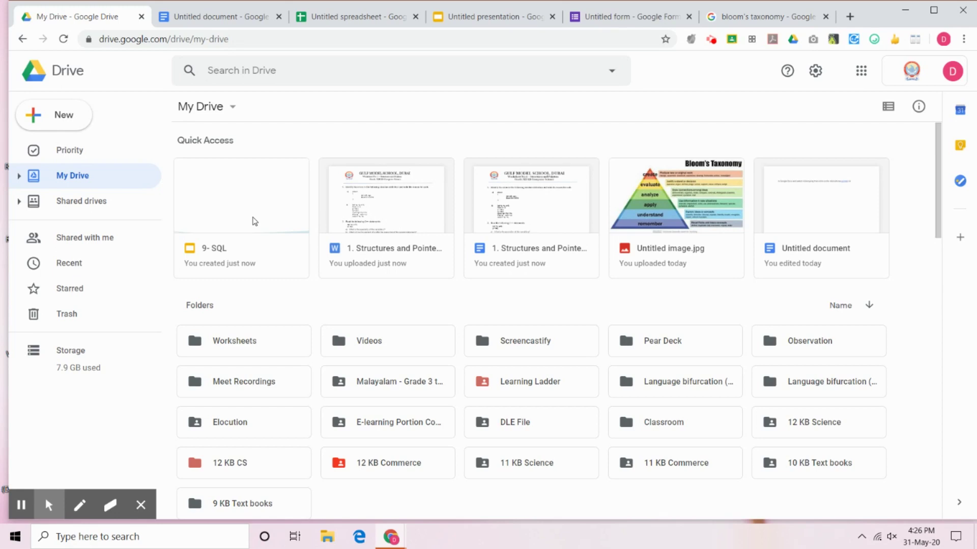
Review the Convert uploads option in the Drive general settings, then close the settings
{"action": "left_click", "coordinate": [817, 71]}
{"action": "left_click", "coordinate": [685, 108]}
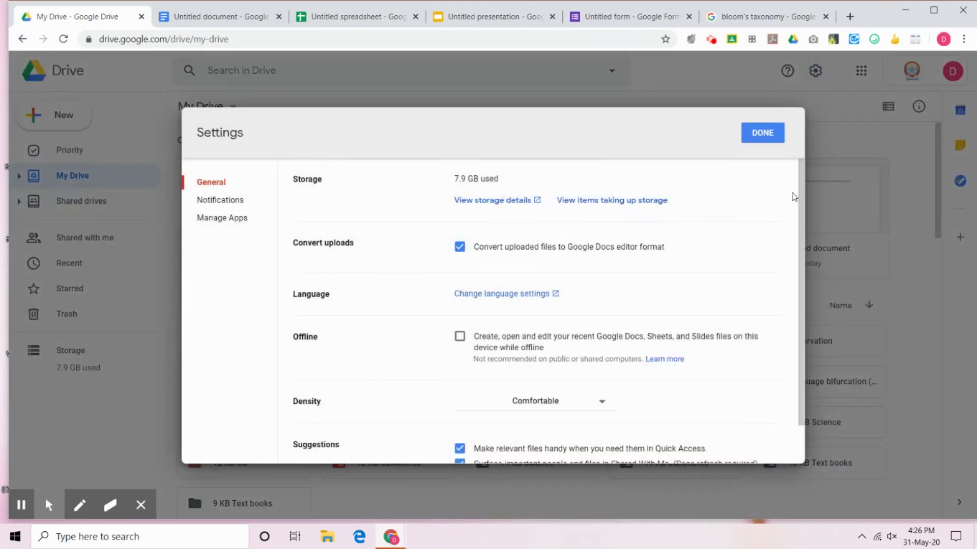
{"action": "left_click", "coordinate": [784, 136]}
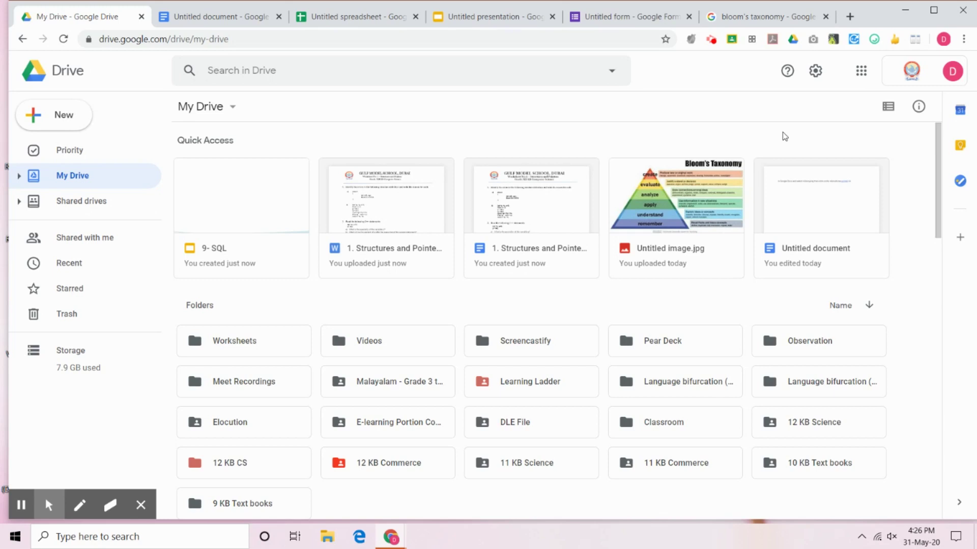
{"action": "key", "text": "Down"}
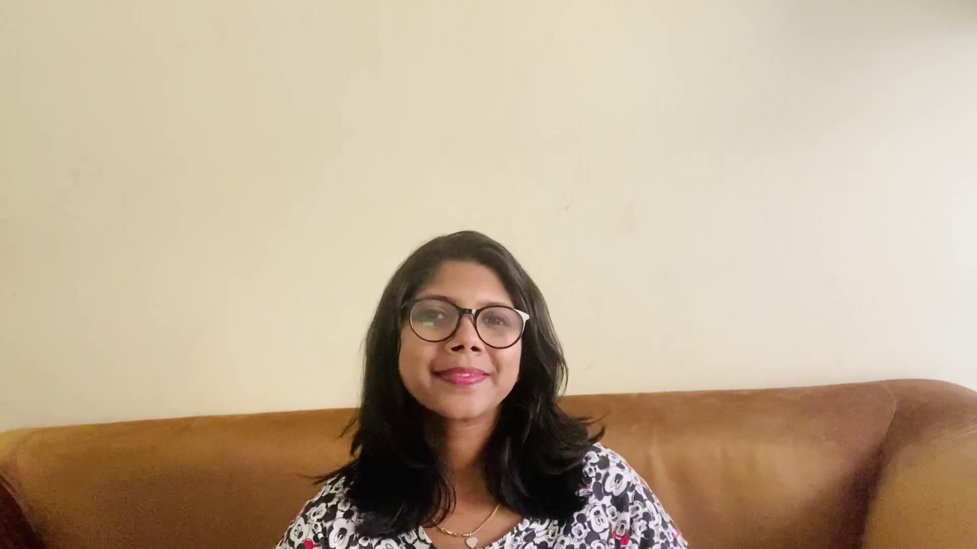